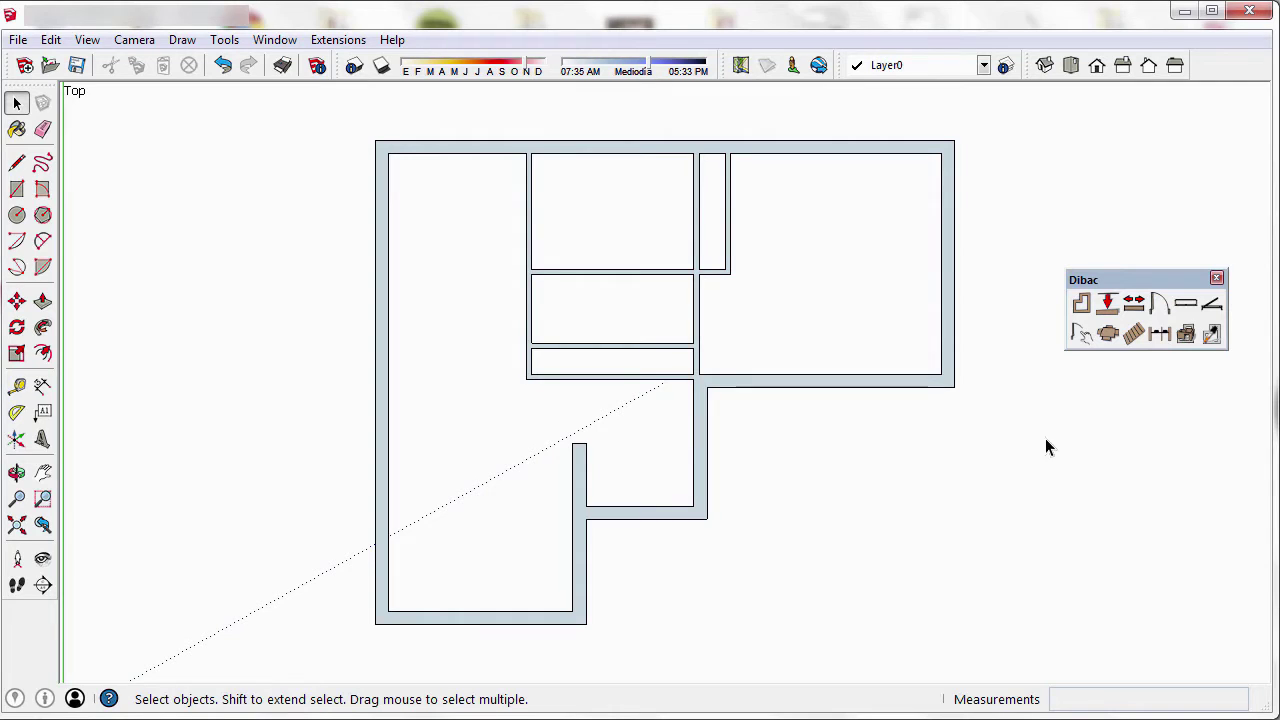
# Step: Change the Dibac door's Slab 1 width from 0.75 m to 0.80 m
pyautogui.click(1159, 305)
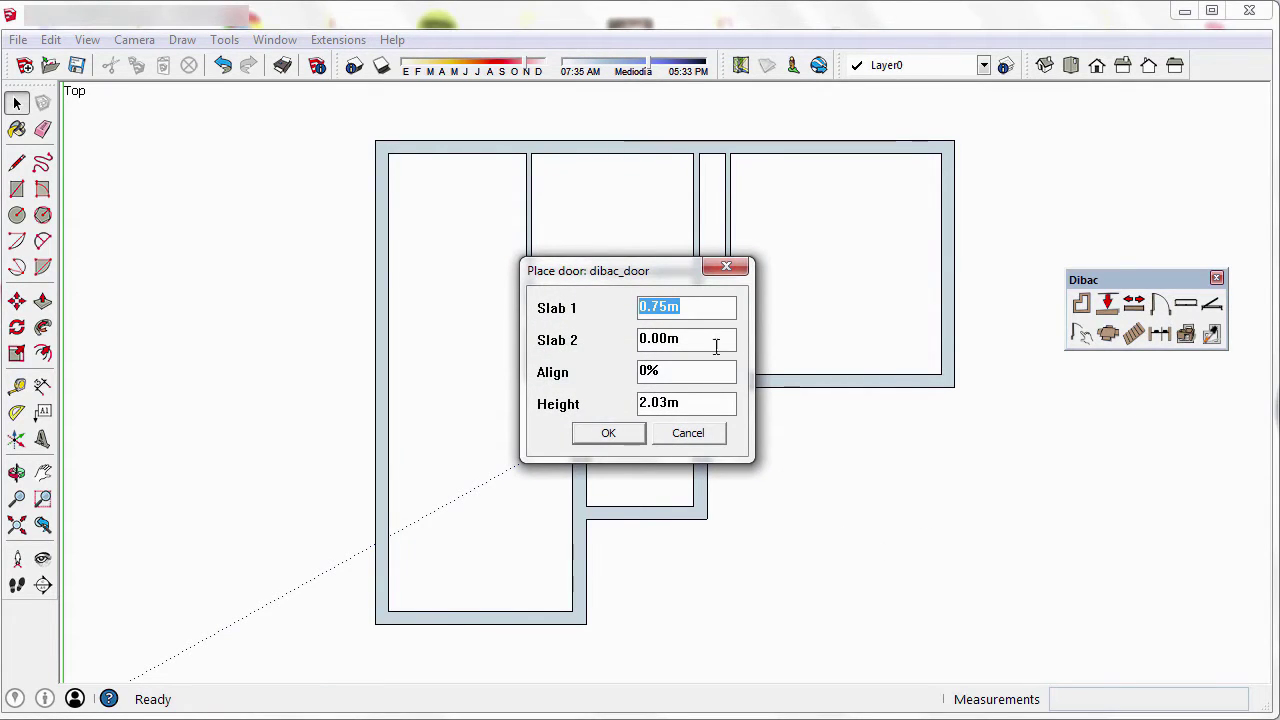
pyautogui.click(704, 309)
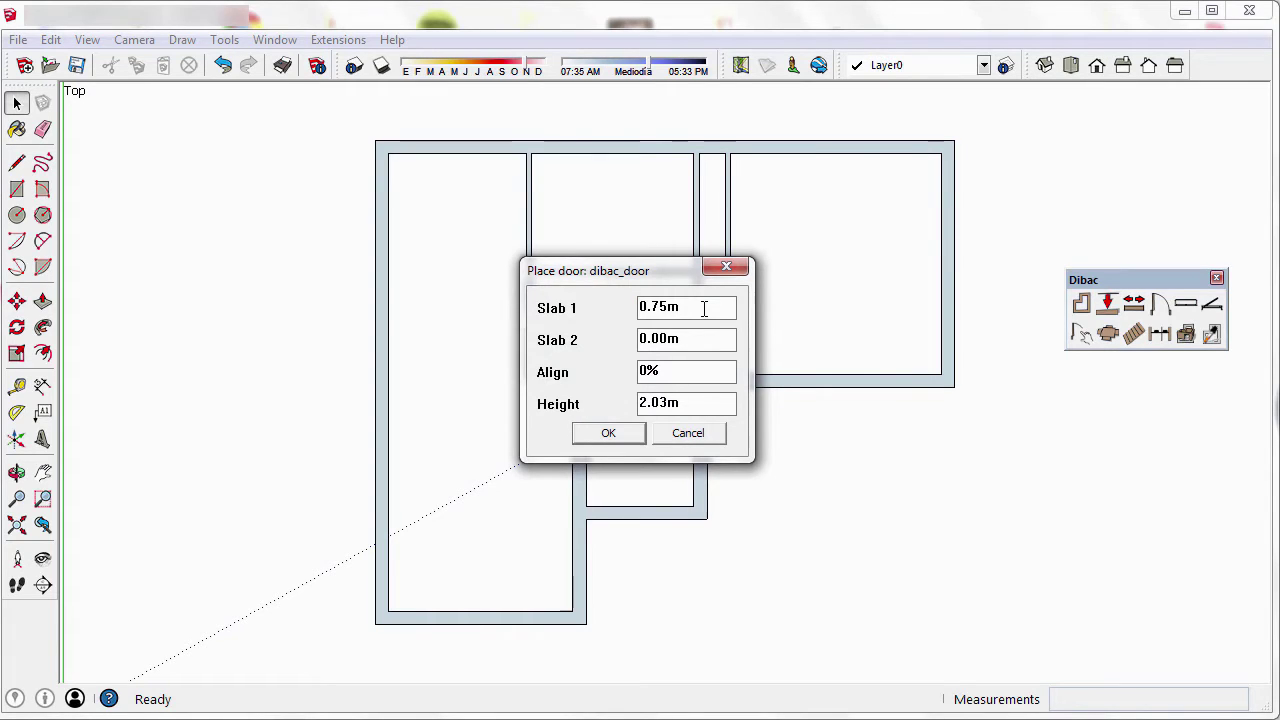
pyautogui.press('BackSpace')
pyautogui.press('BackSpace')
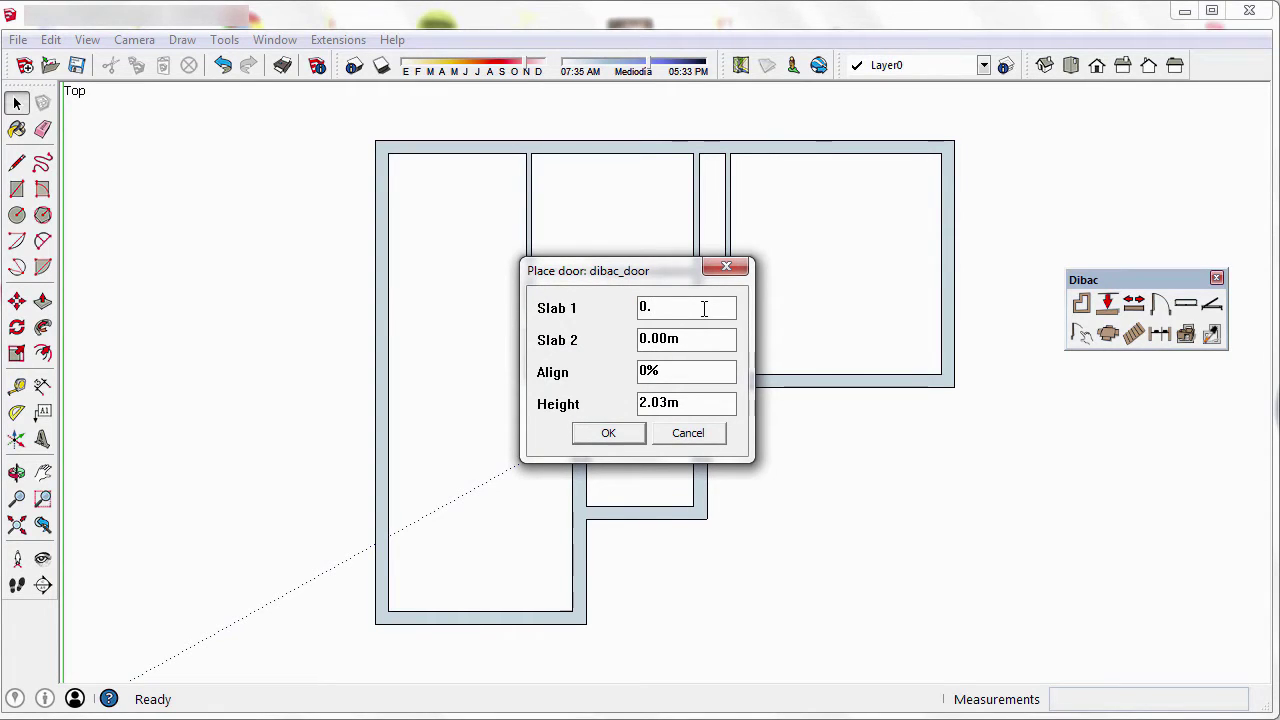
pyautogui.write('80')
# Step: Confirm the 0.80 m width and set the door in the dividing wall, swinging into the upper room
pyautogui.click(608, 433)
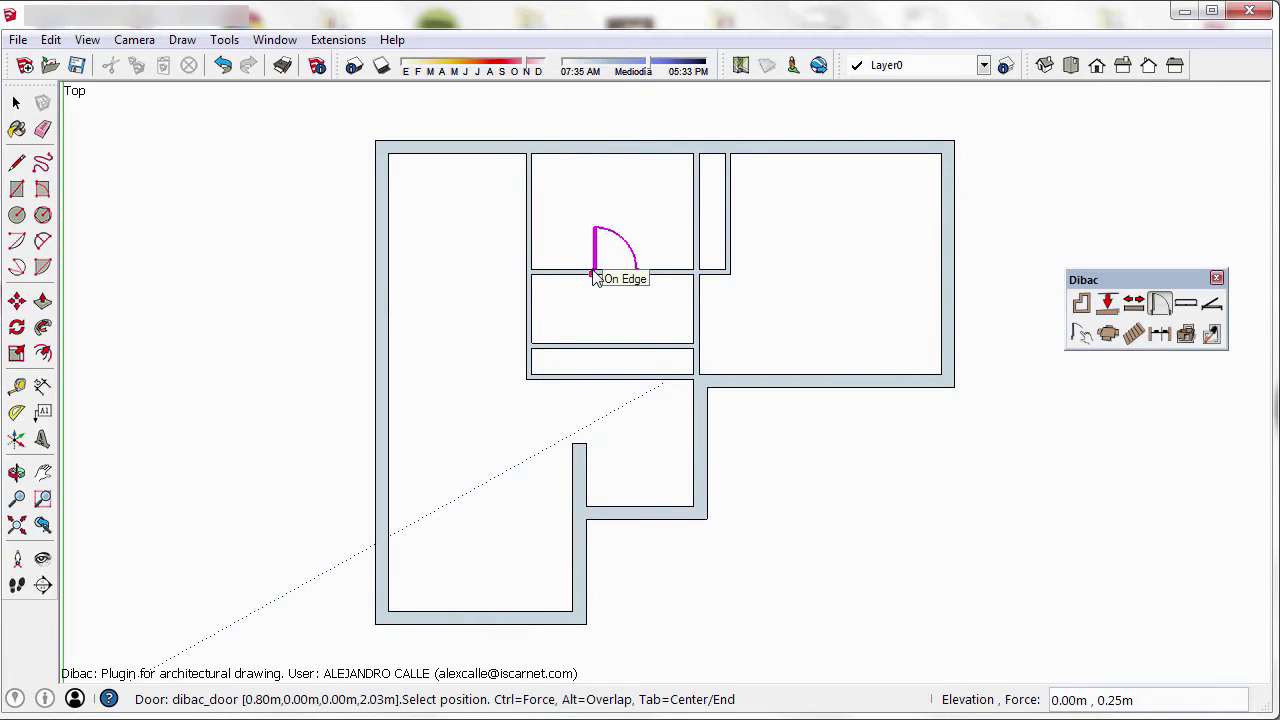
pyautogui.scroll(1, 634, 277)
pyautogui.scroll(2, 634, 277)
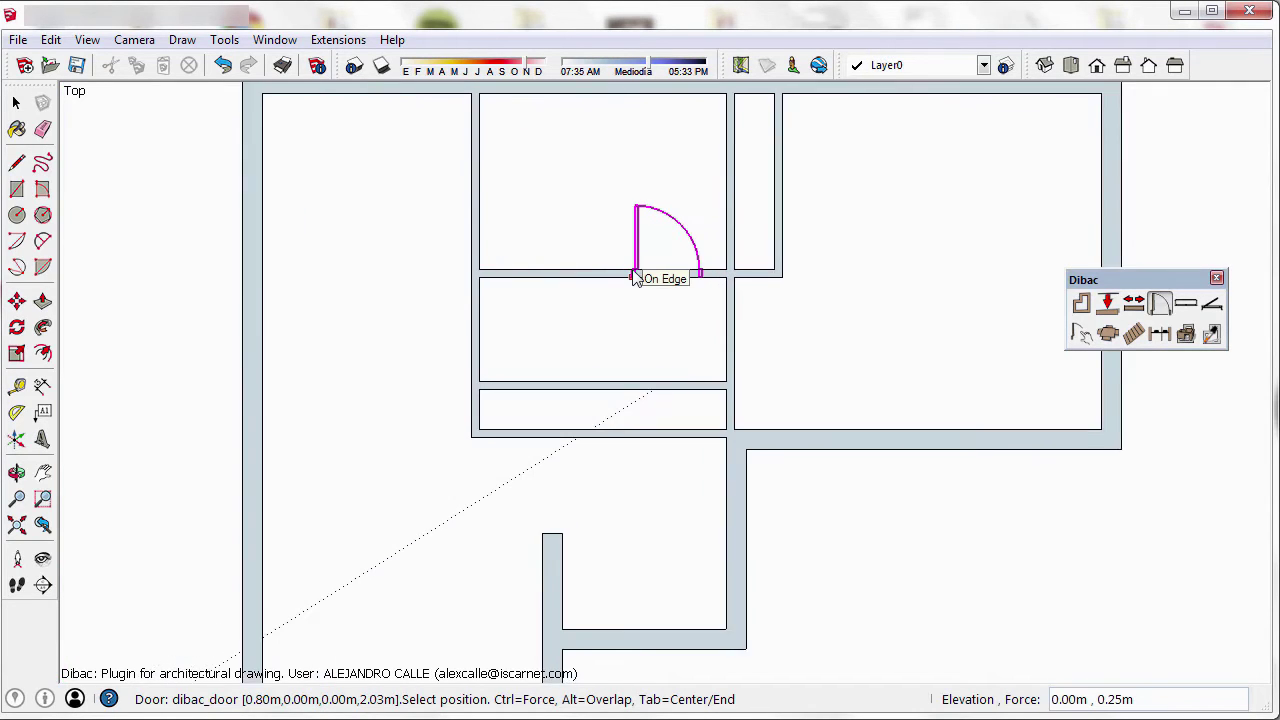
pyautogui.keyDown('shift'); pyautogui.moveTo(634, 277); pyautogui.dragTo(640, 360, button='middle'); pyautogui.keyUp('shift')
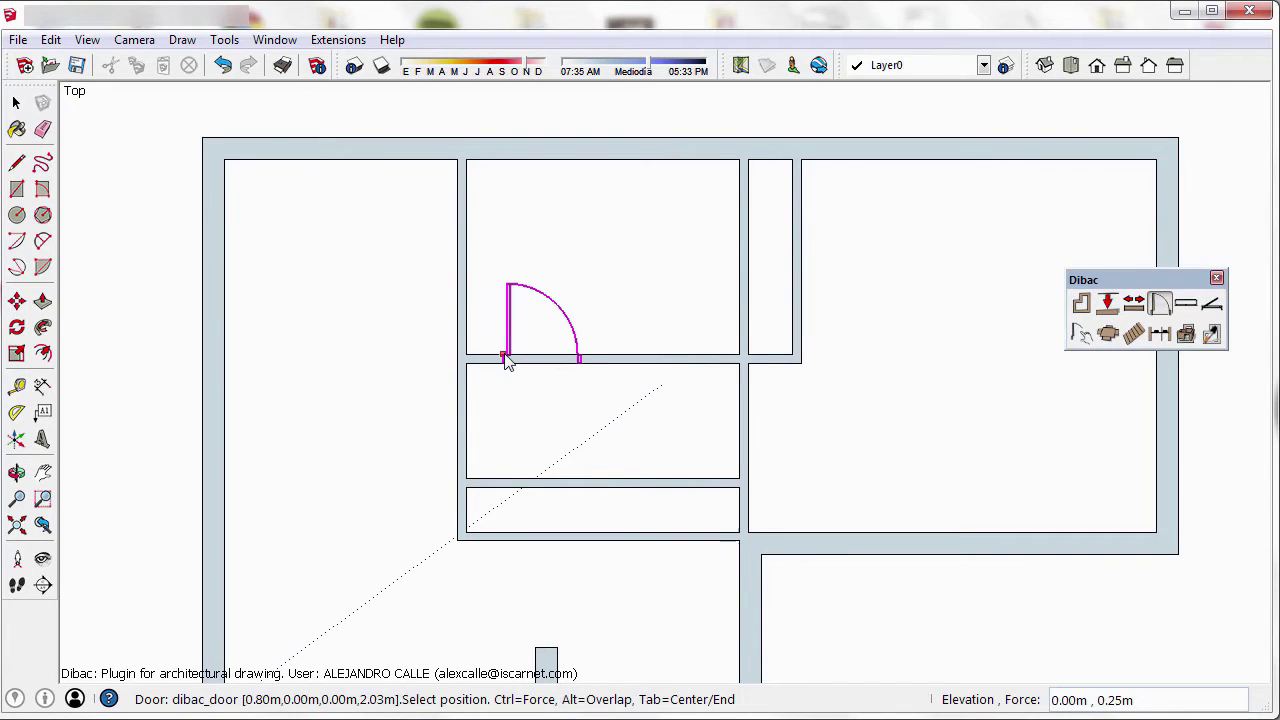
pyautogui.scroll(1, 506, 360)
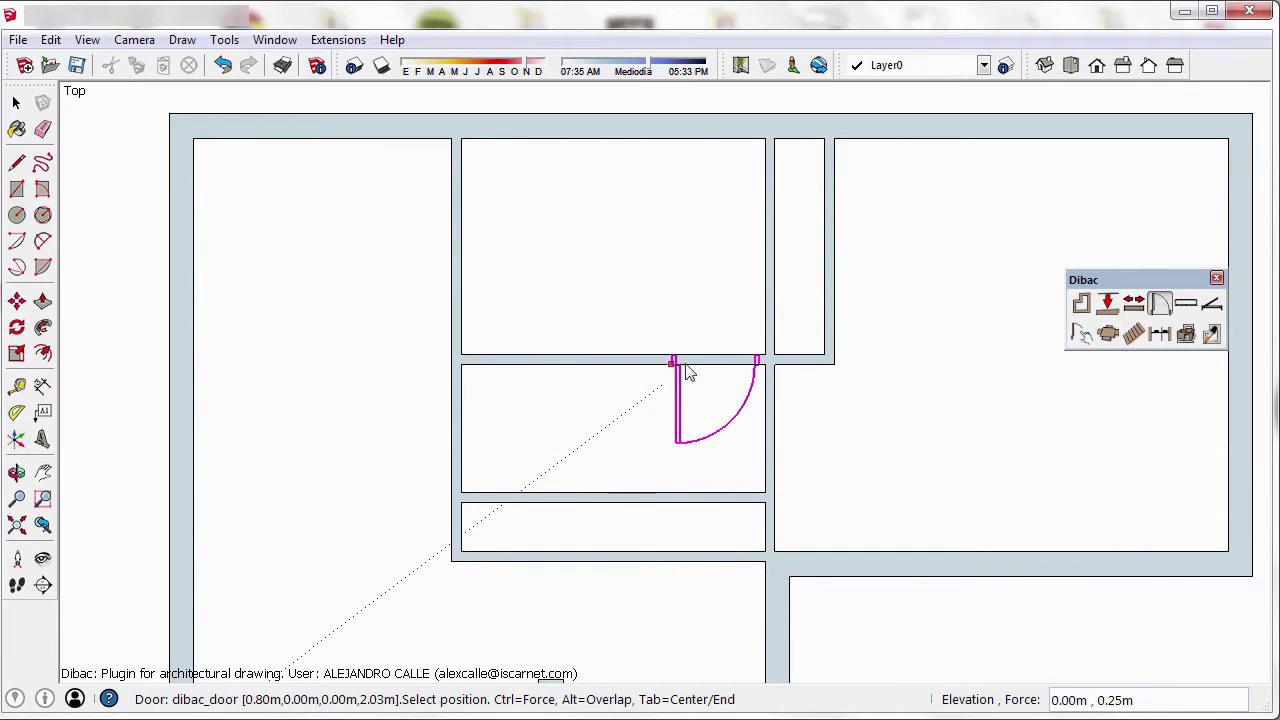
pyautogui.click(744, 362)
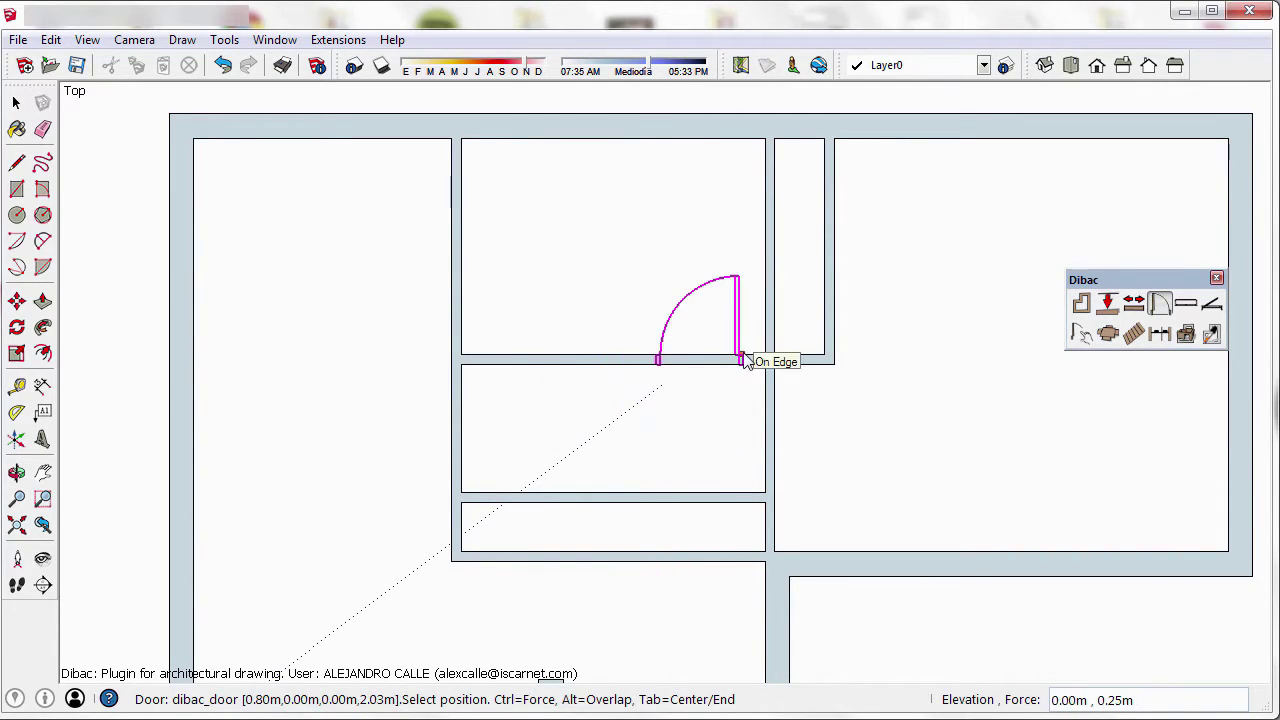
pyautogui.click(674, 360)
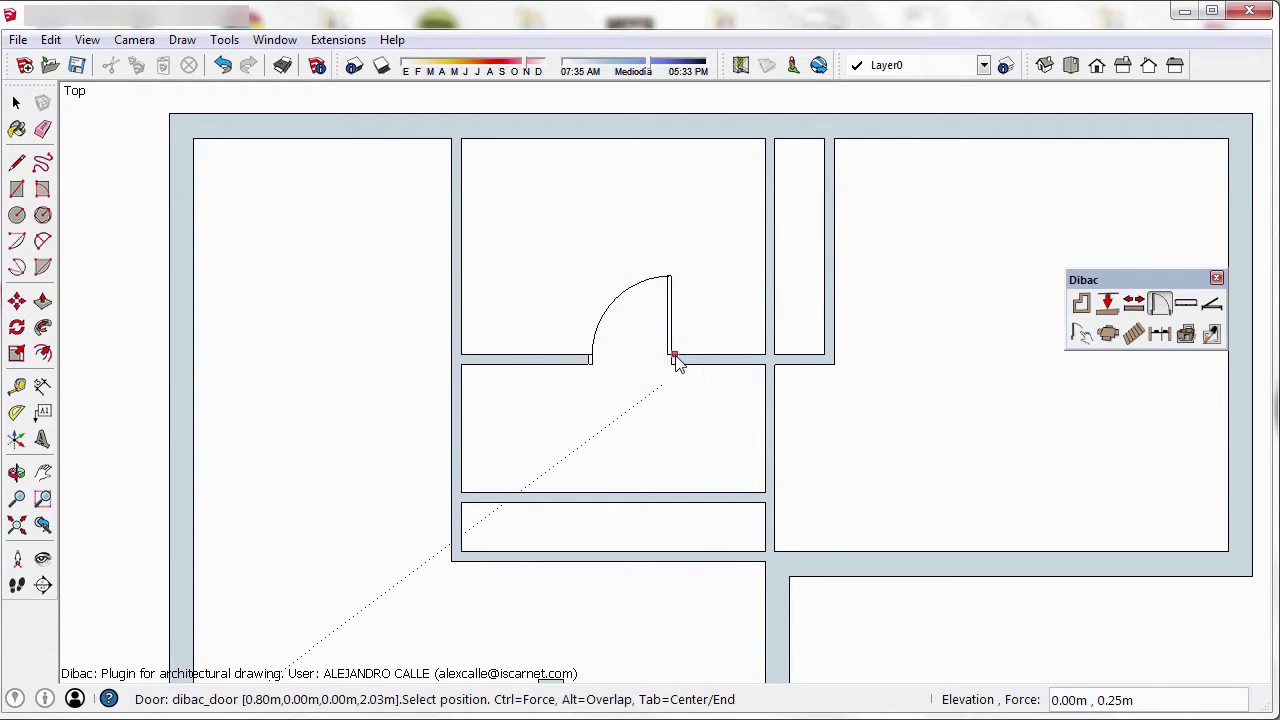
# Step: Cancel the door preview and erase the upper-room door with Alt so the wall heals
pyautogui.scroll(-1, 577, 294)
pyautogui.scroll(-3, 543, 279)
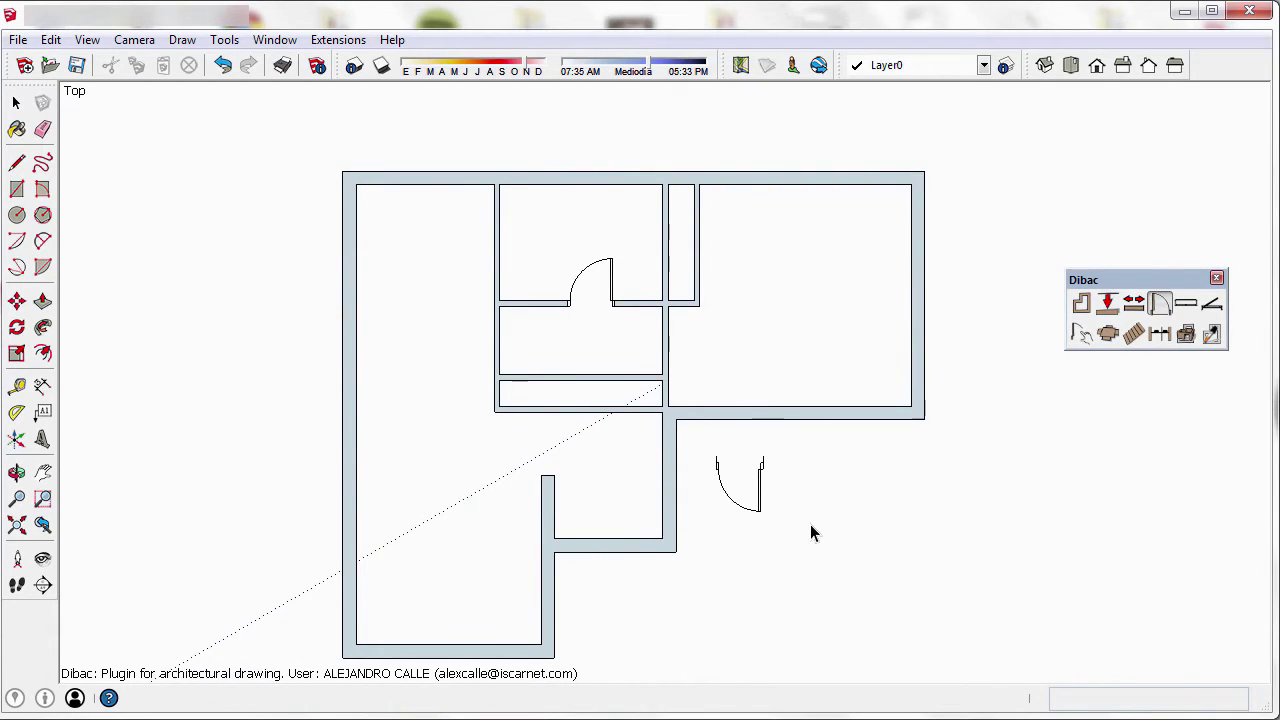
pyautogui.press('space')
pyautogui.hotkey('ctrl', 'z')
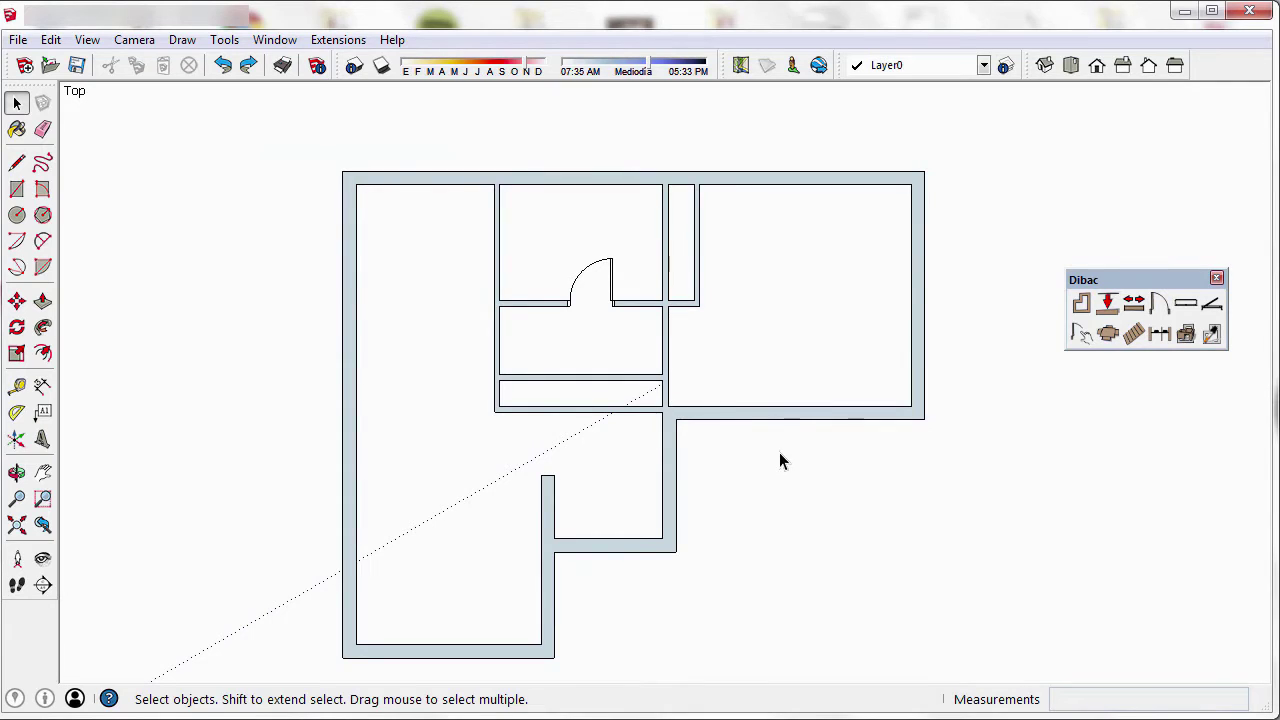
pyautogui.click(43, 130)
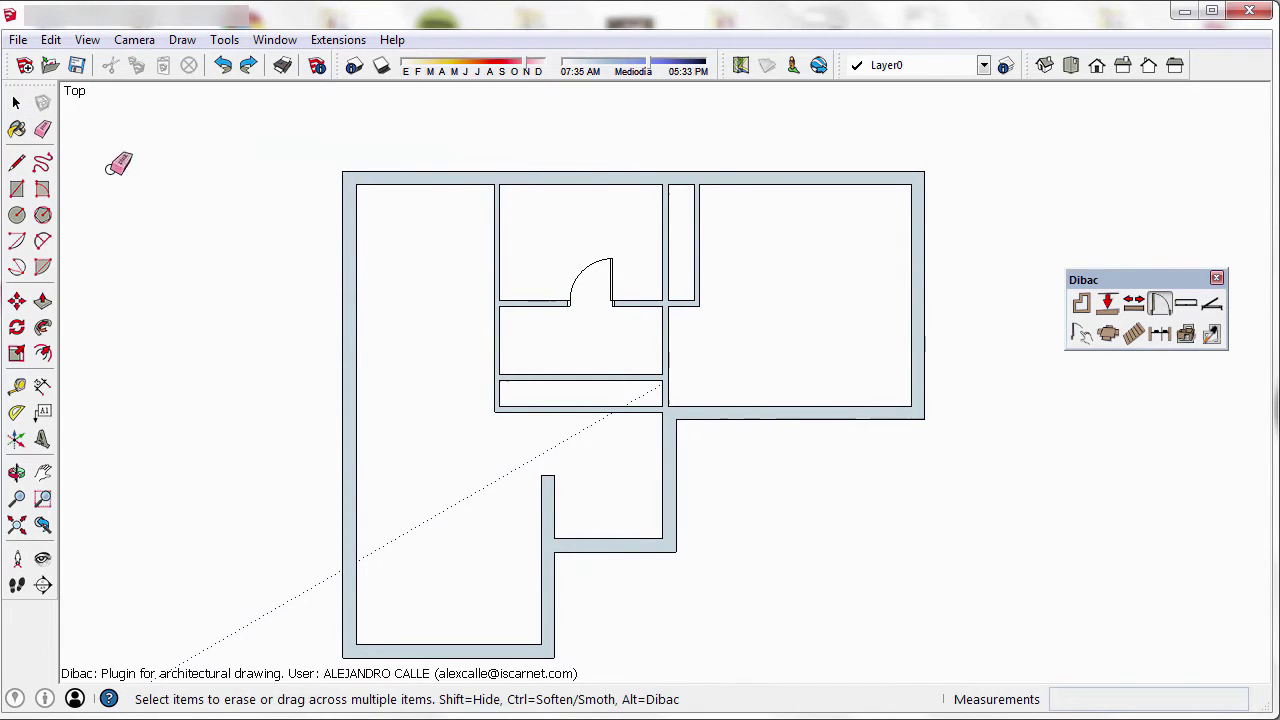
pyautogui.press('alt')
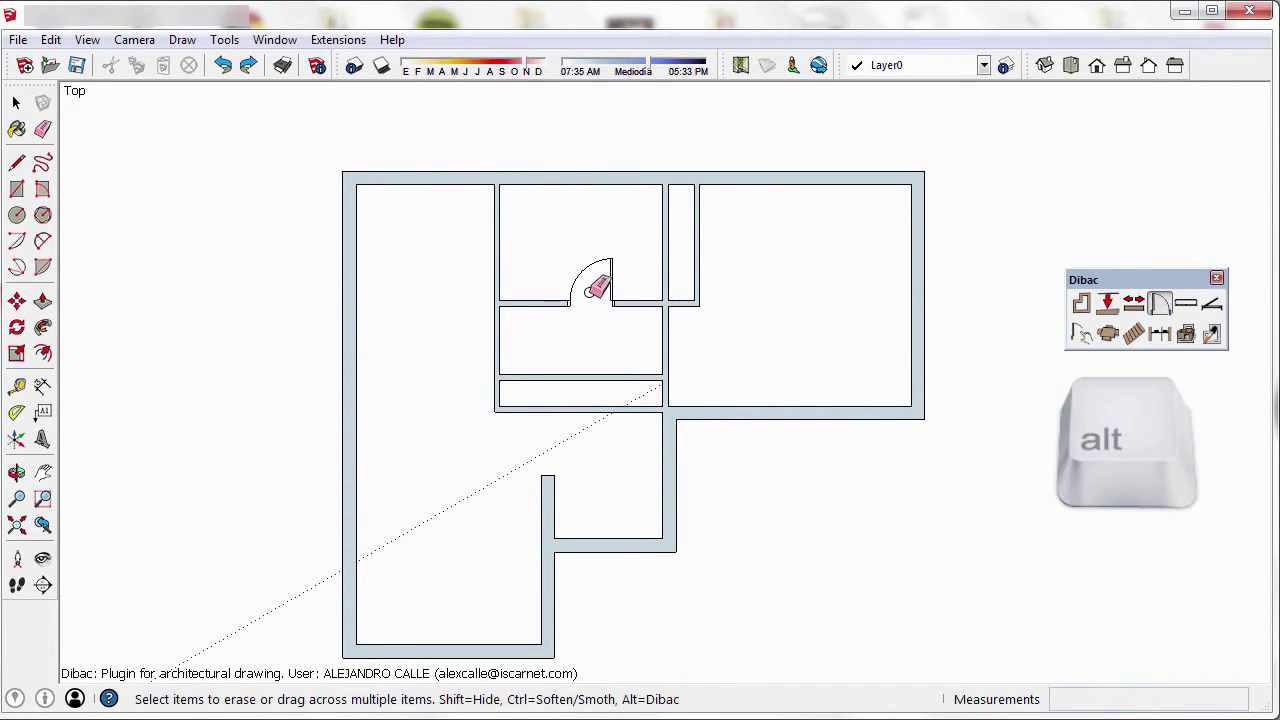
pyautogui.keyDown('alt'); pyautogui.click(612, 270); pyautogui.keyUp('alt')
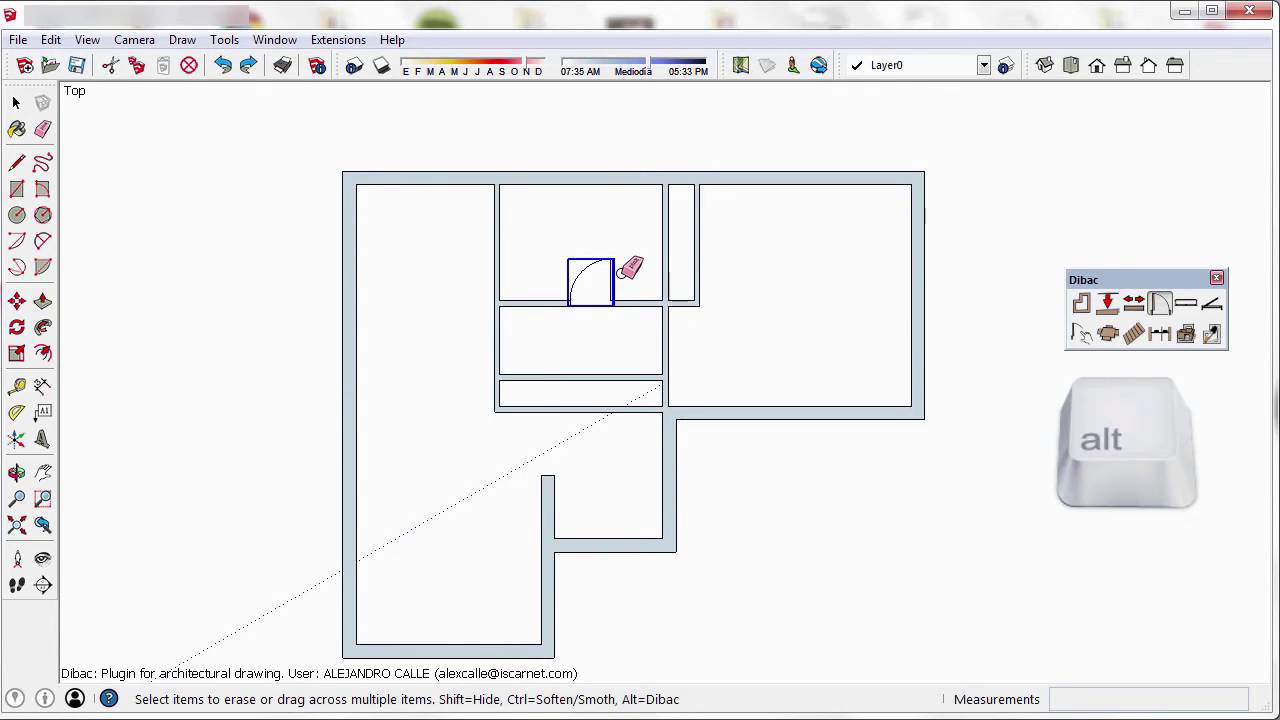
pyautogui.click(620, 272)
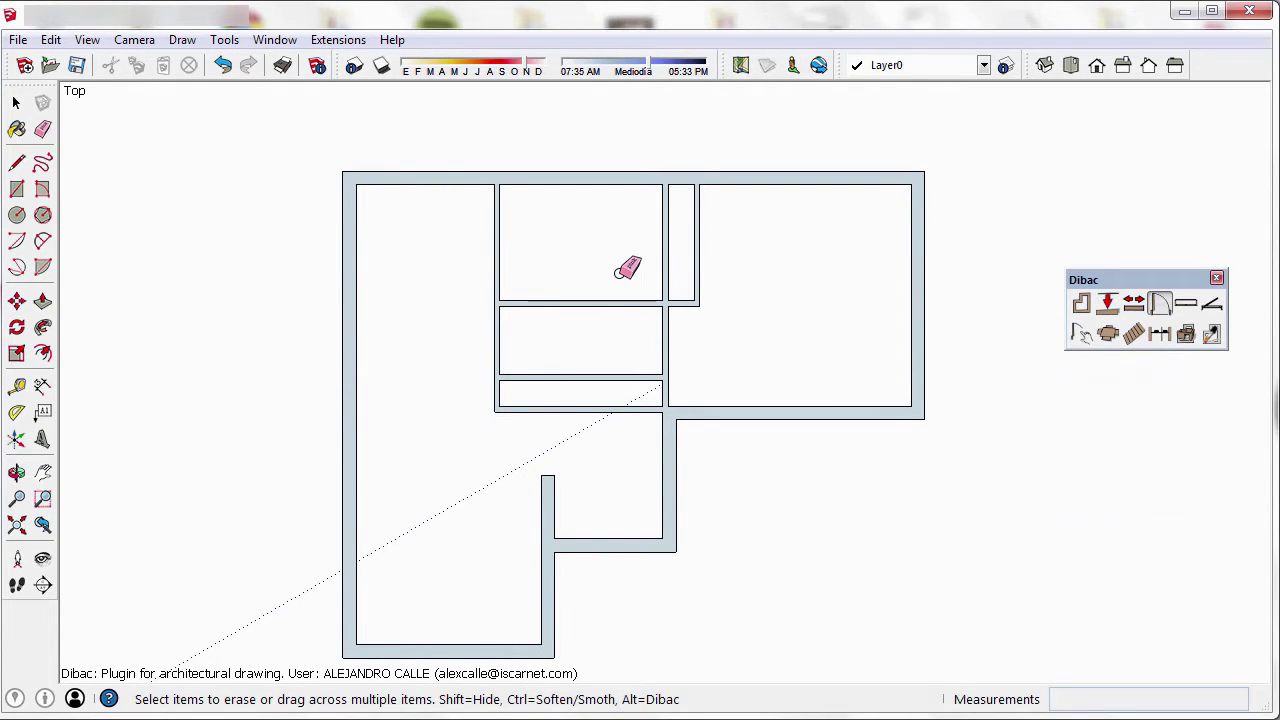
# Step: Start a new Dibac door and verify Slab 1 reads 0.80 m
pyautogui.click(1159, 305)
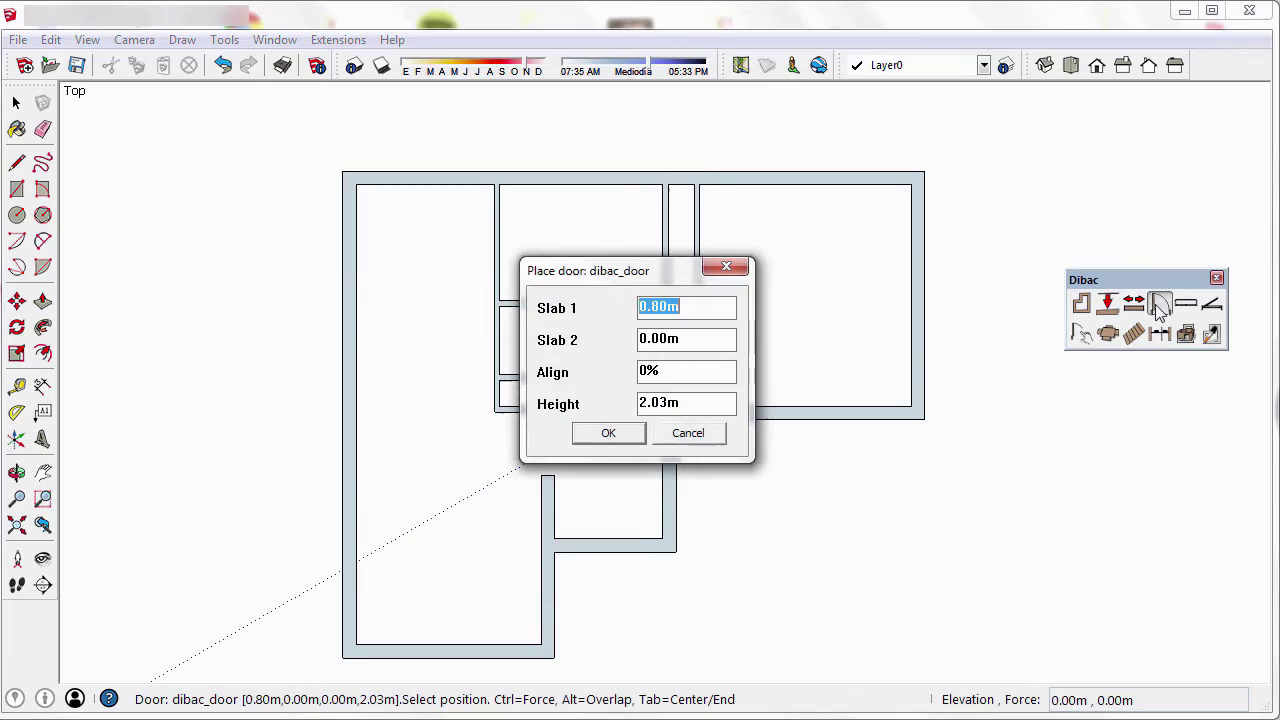
pyautogui.click(700, 311)
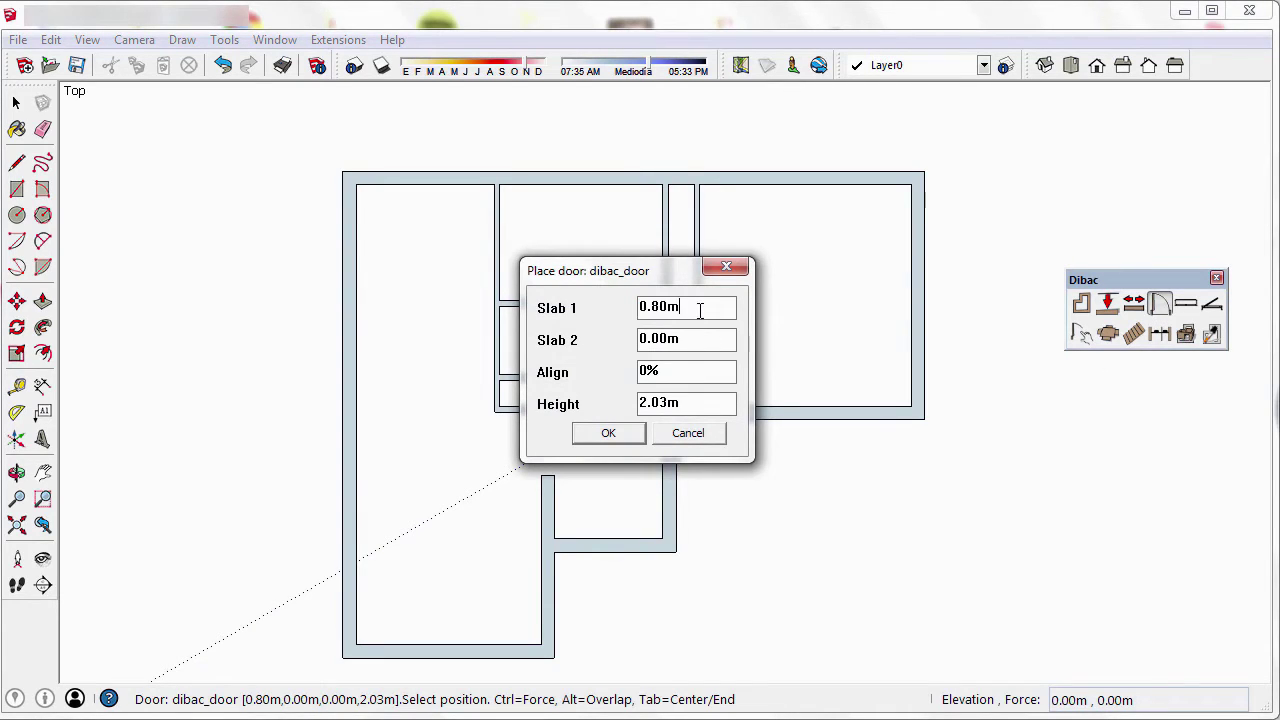
# Step: Accept the 0.80 m door, switch to centre insertion and set Elevation, Force to 0, 0.25
pyautogui.click(609, 433)
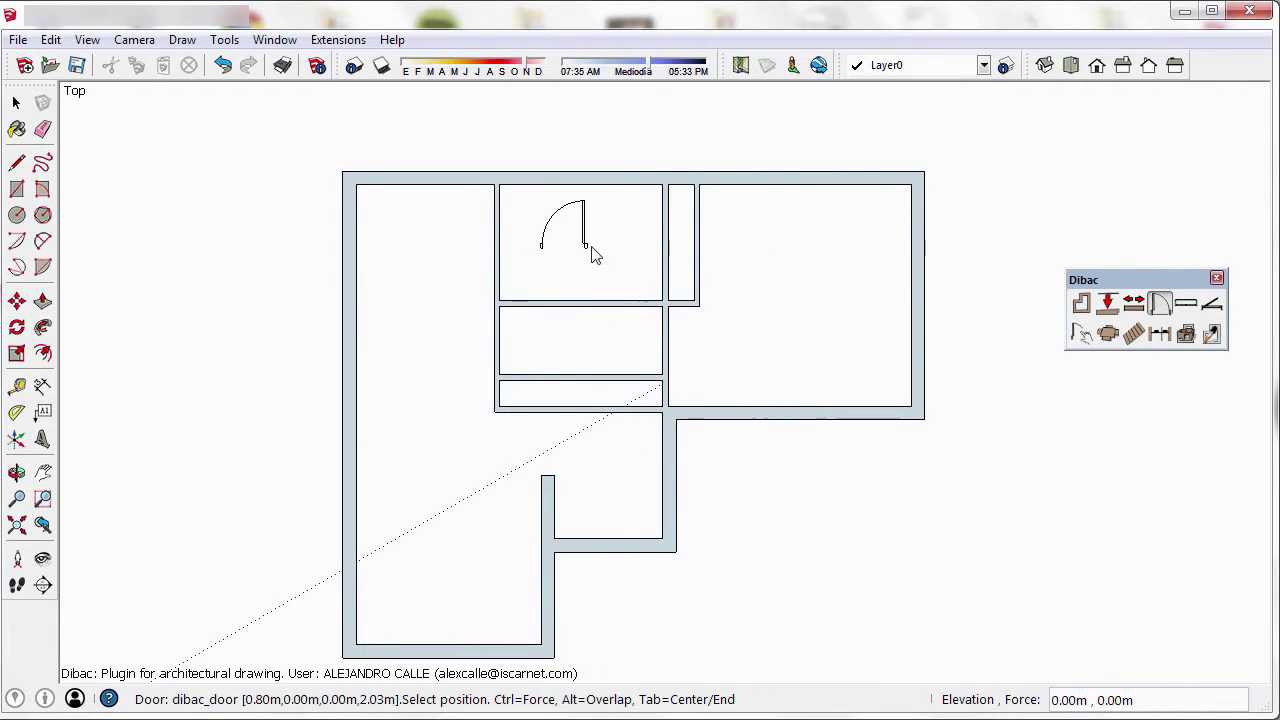
pyautogui.press('Tab')
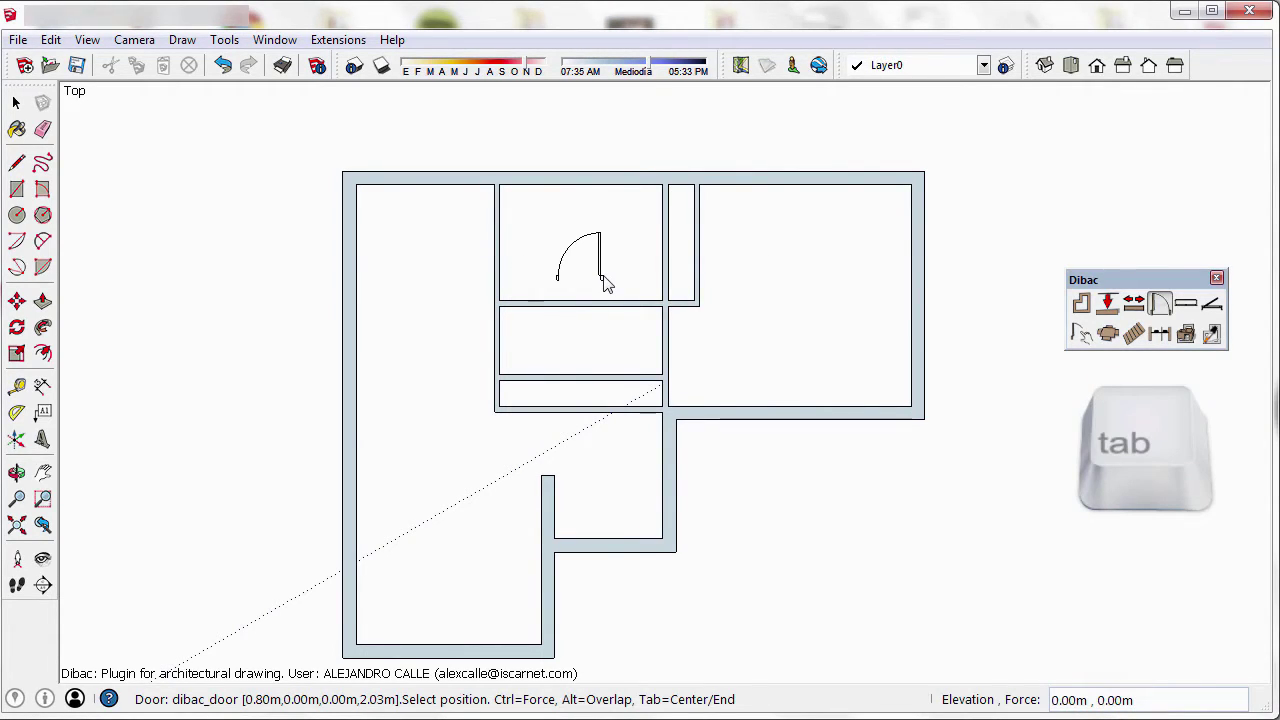
pyautogui.press('Tab')
pyautogui.press('Tab')
pyautogui.press('Tab')
pyautogui.press('Tab')
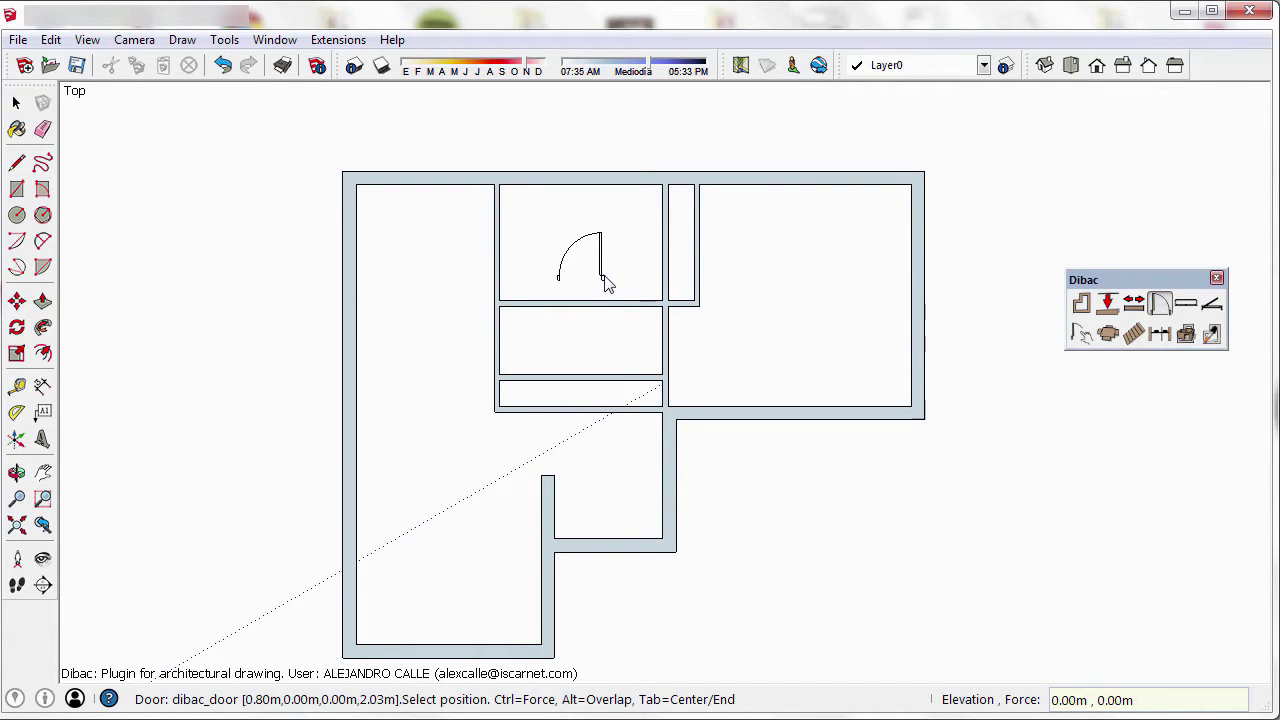
pyautogui.write('0,0.25')
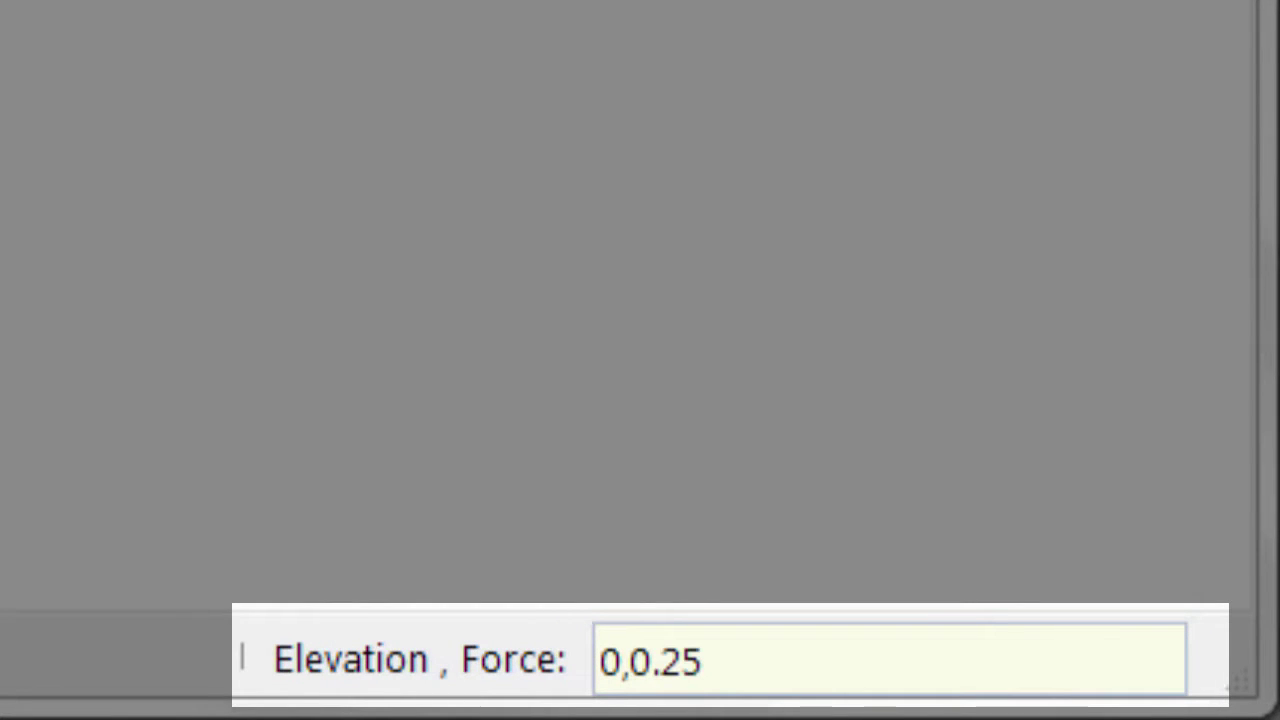
pyautogui.press('Return')
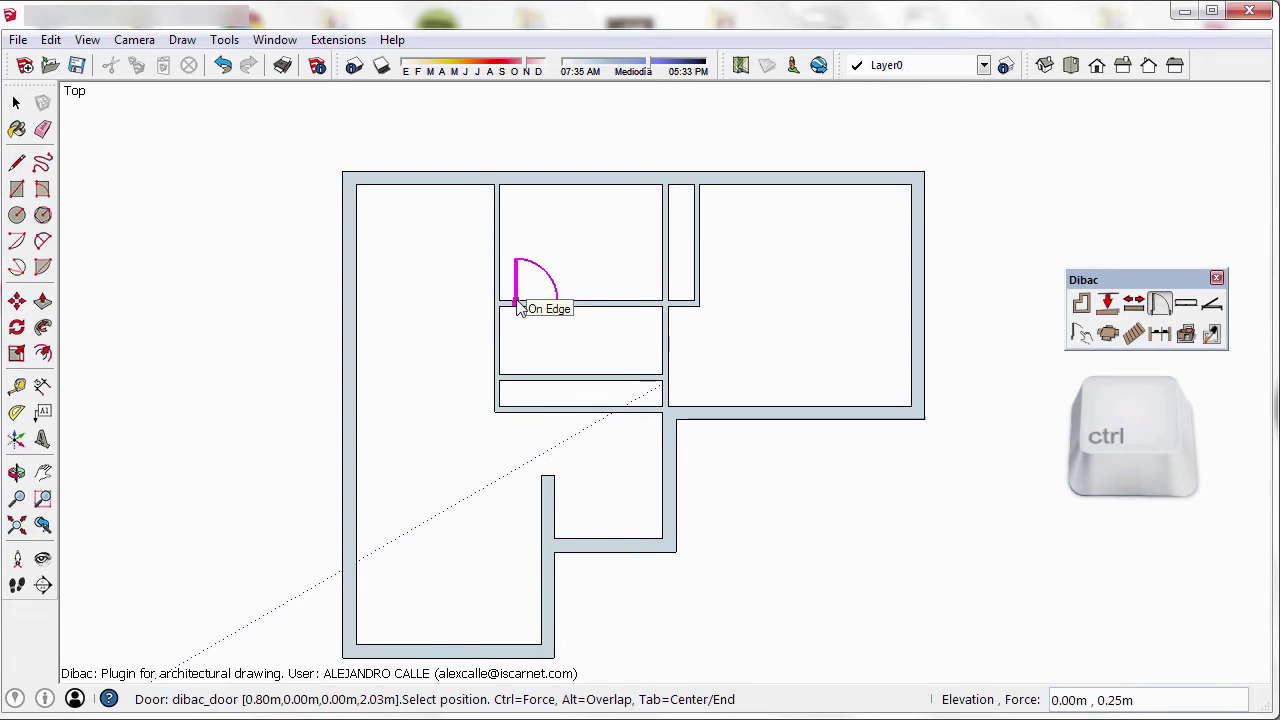
# Step: Fix the door and dimension from the wall corner to the jamb to confirm 0.25 m
pyautogui.scroll(4, 519, 309)
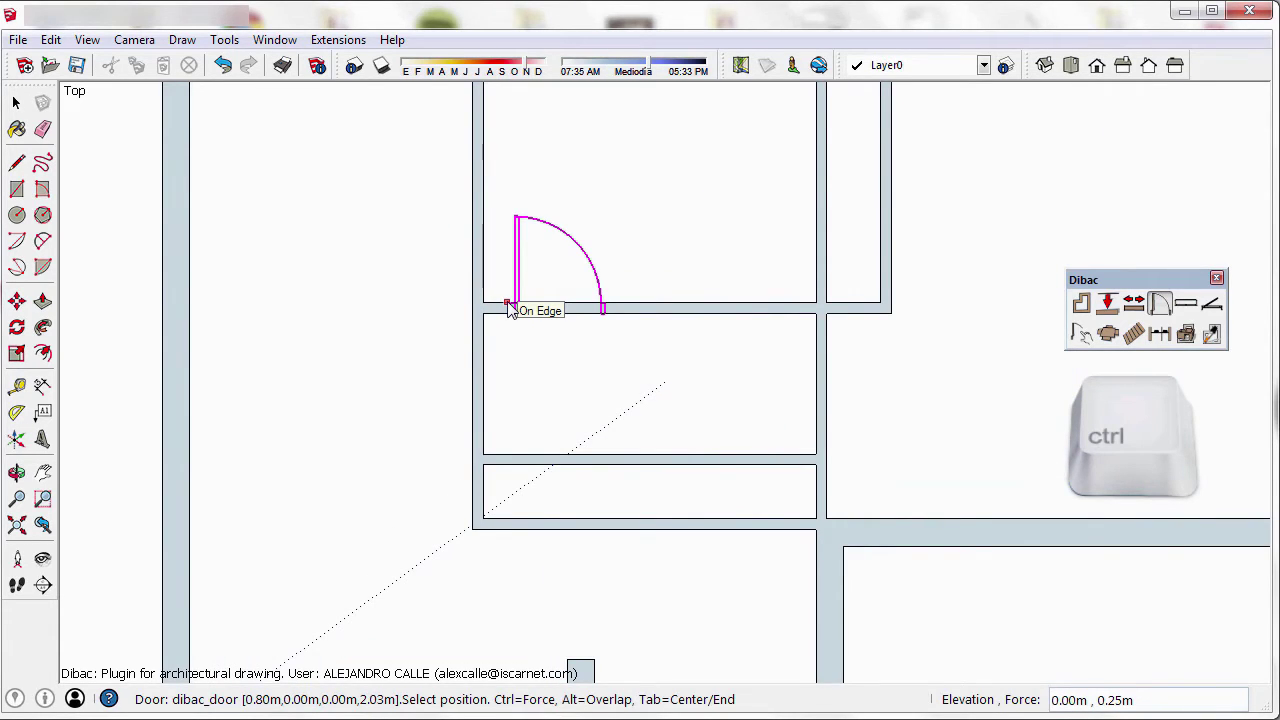
pyautogui.click(510, 305)
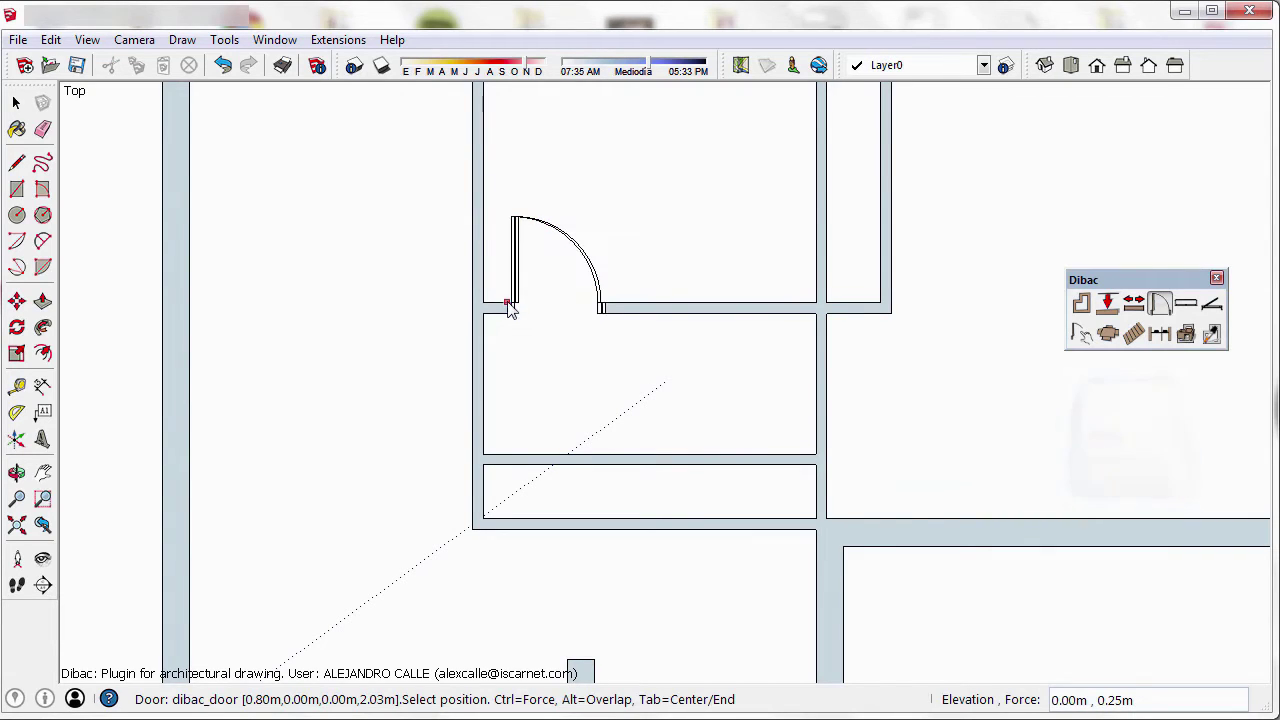
pyautogui.click(42, 385)
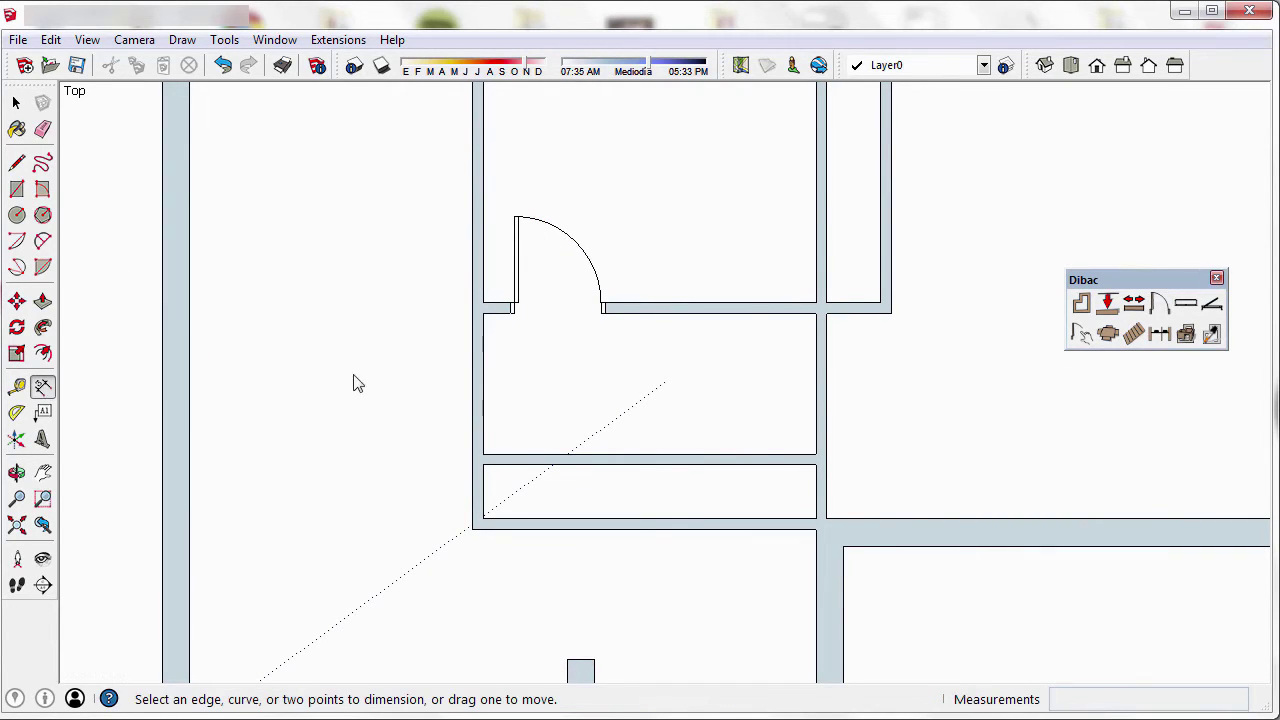
pyautogui.click(484, 304)
pyautogui.scroll(3, 500, 303)
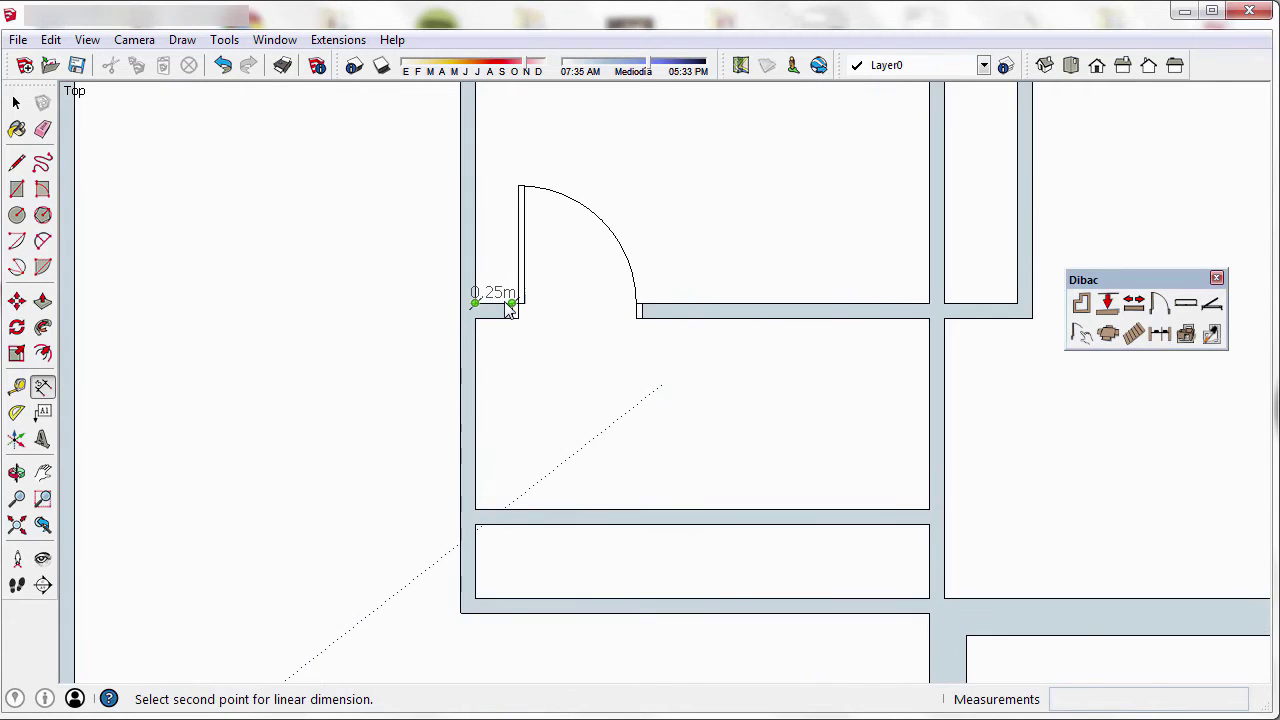
pyautogui.click(514, 305)
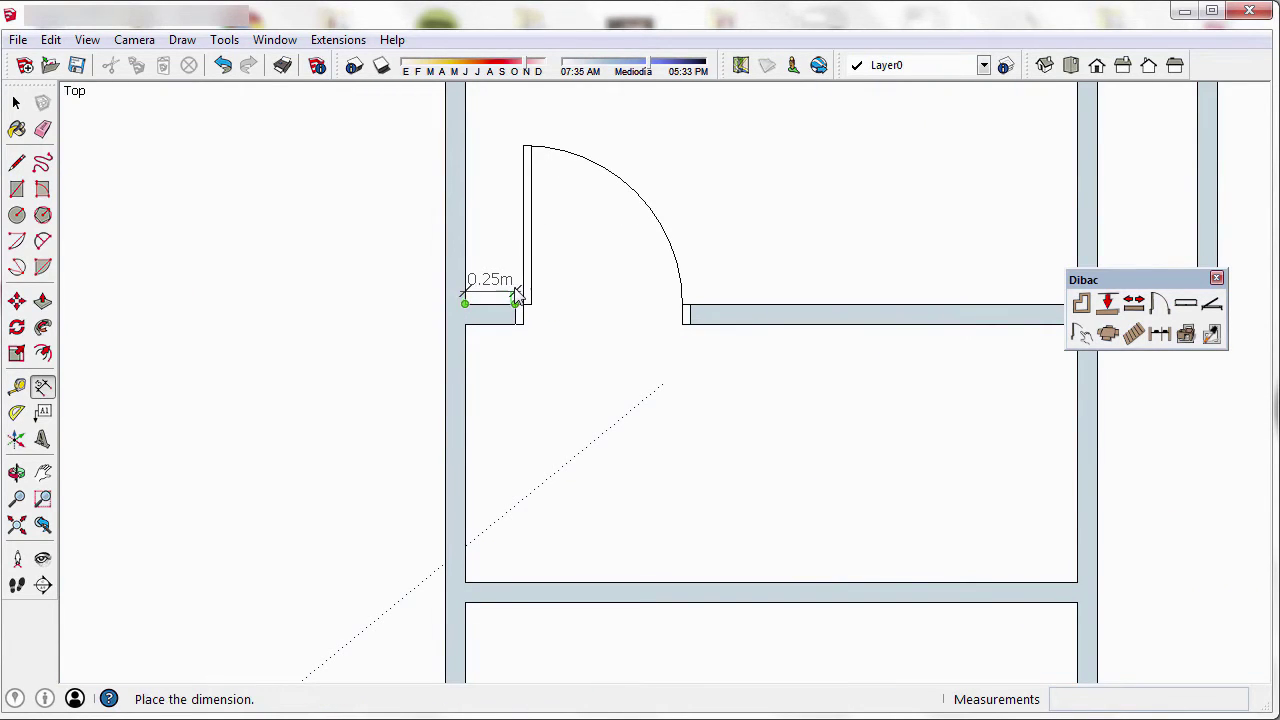
pyautogui.click(516, 290)
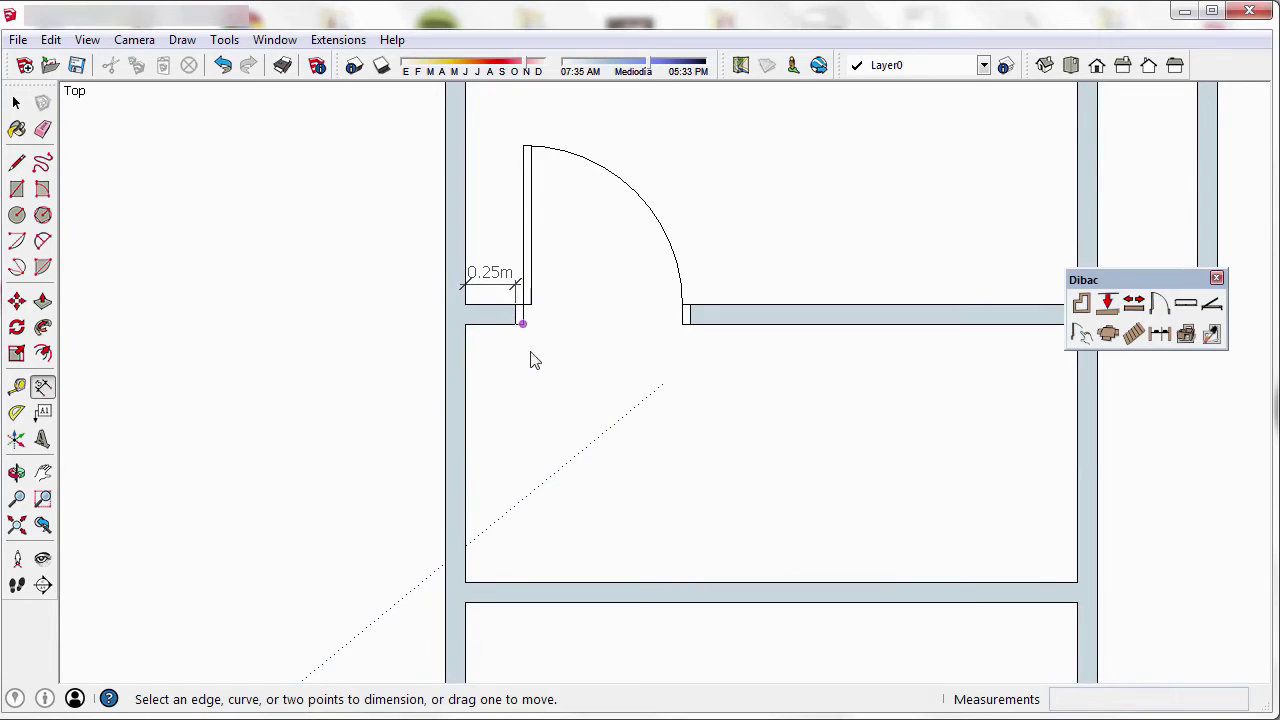
pyautogui.press('space')
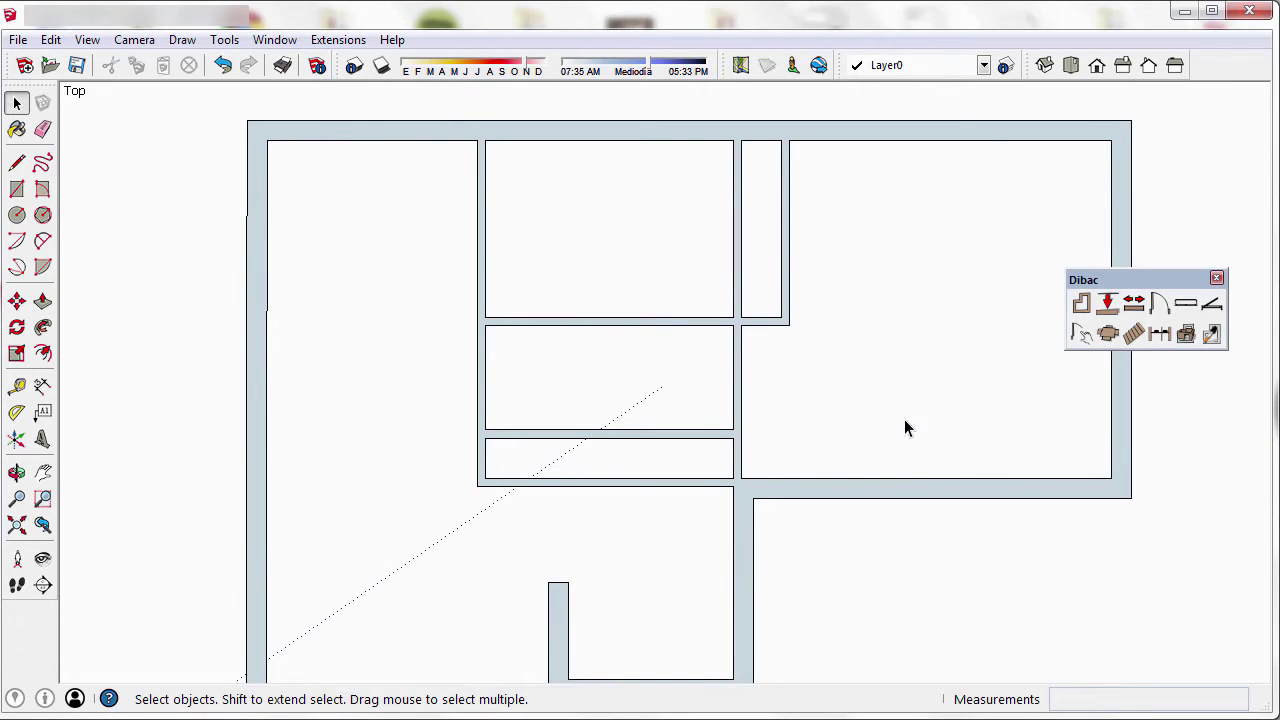
# Step: Place a 0.80 m door, sliding with Ctrl, into the upper middle room's lower wall
pyautogui.click(1159, 303)
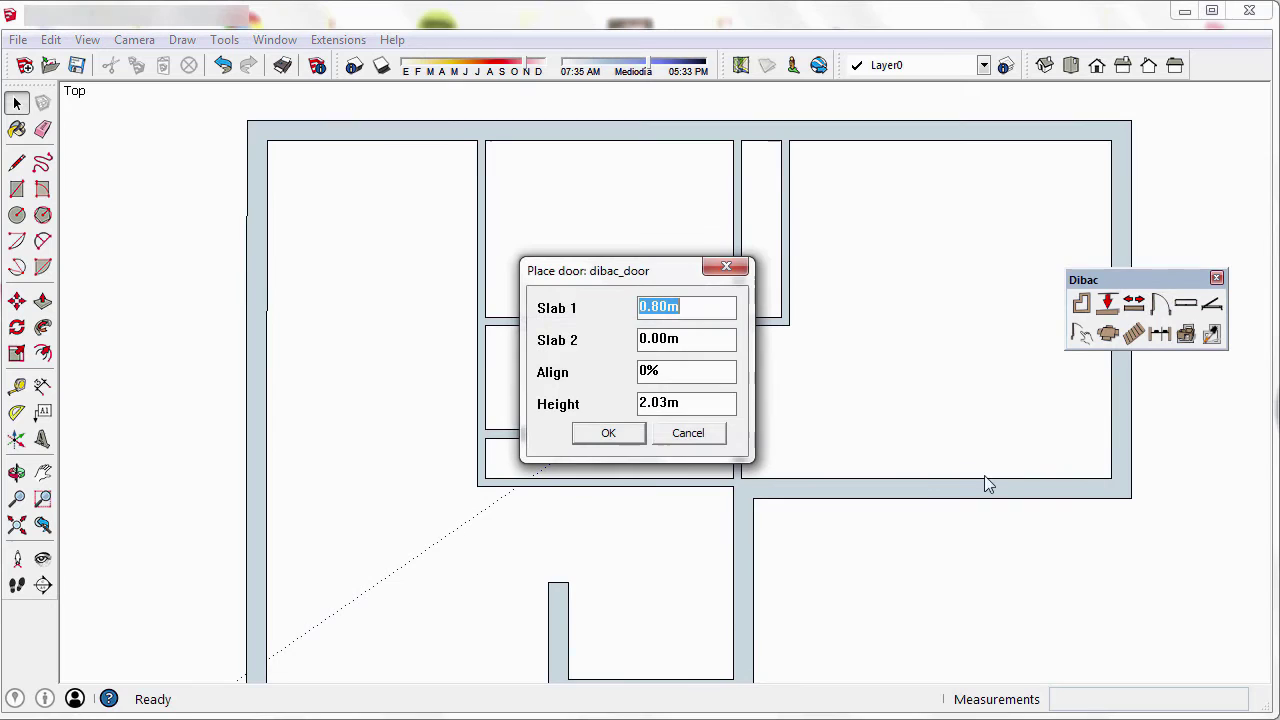
pyautogui.click(702, 311)
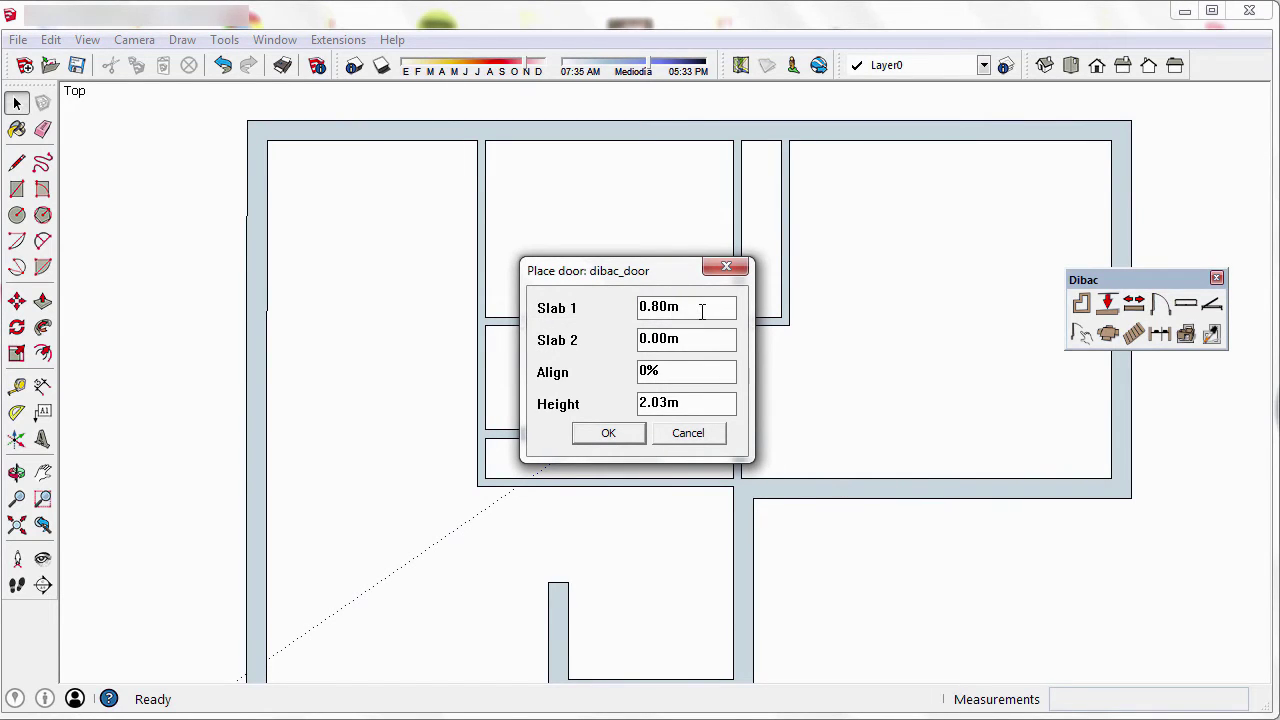
pyautogui.click(619, 434)
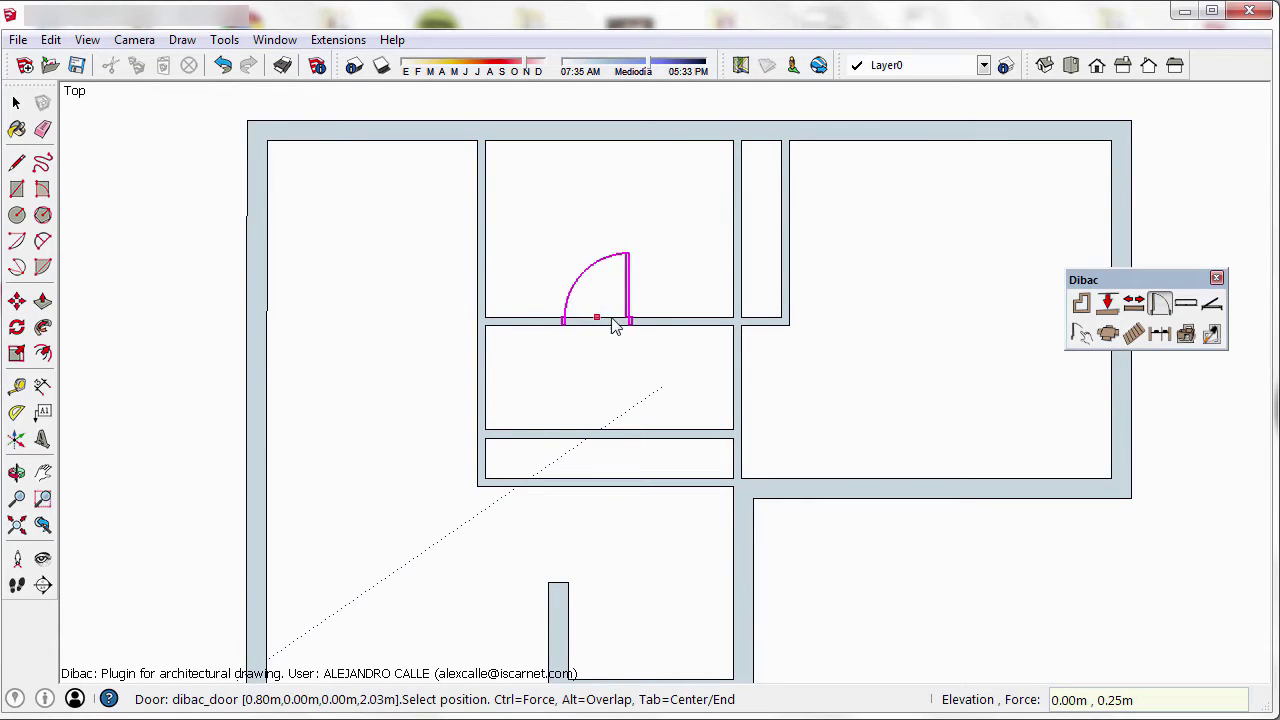
pyautogui.press('ctrl')
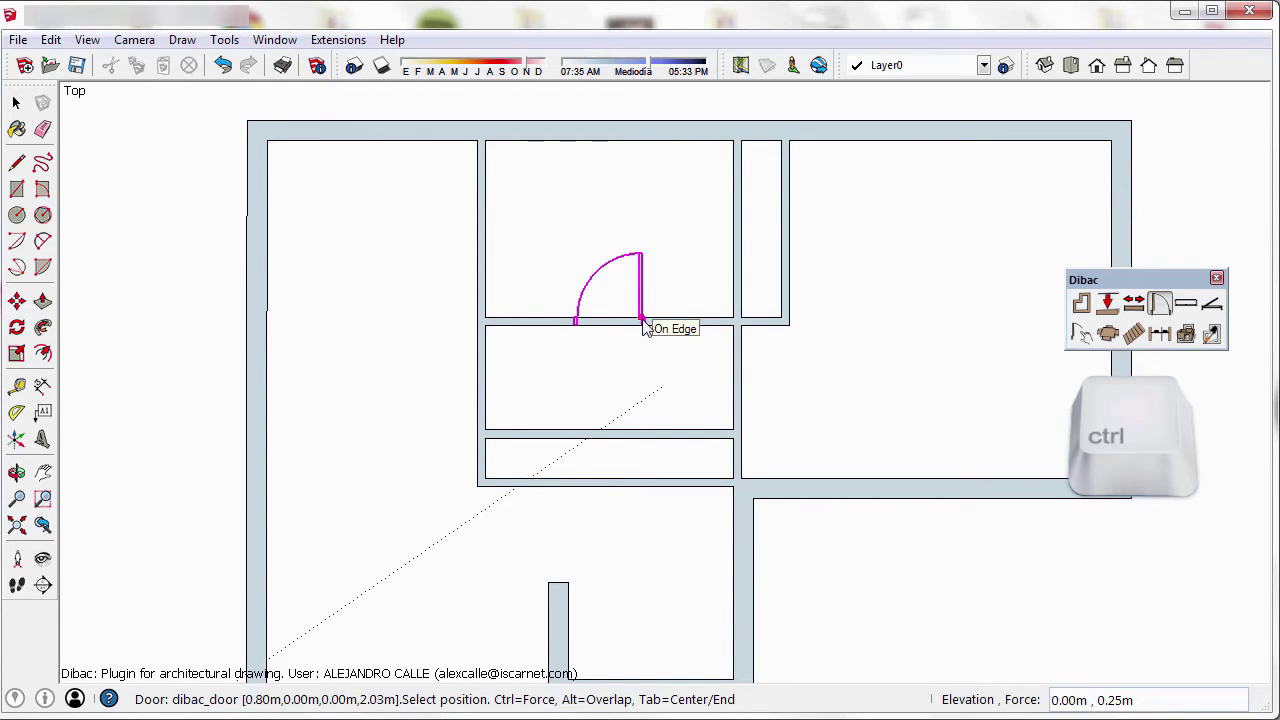
pyautogui.click(643, 322)
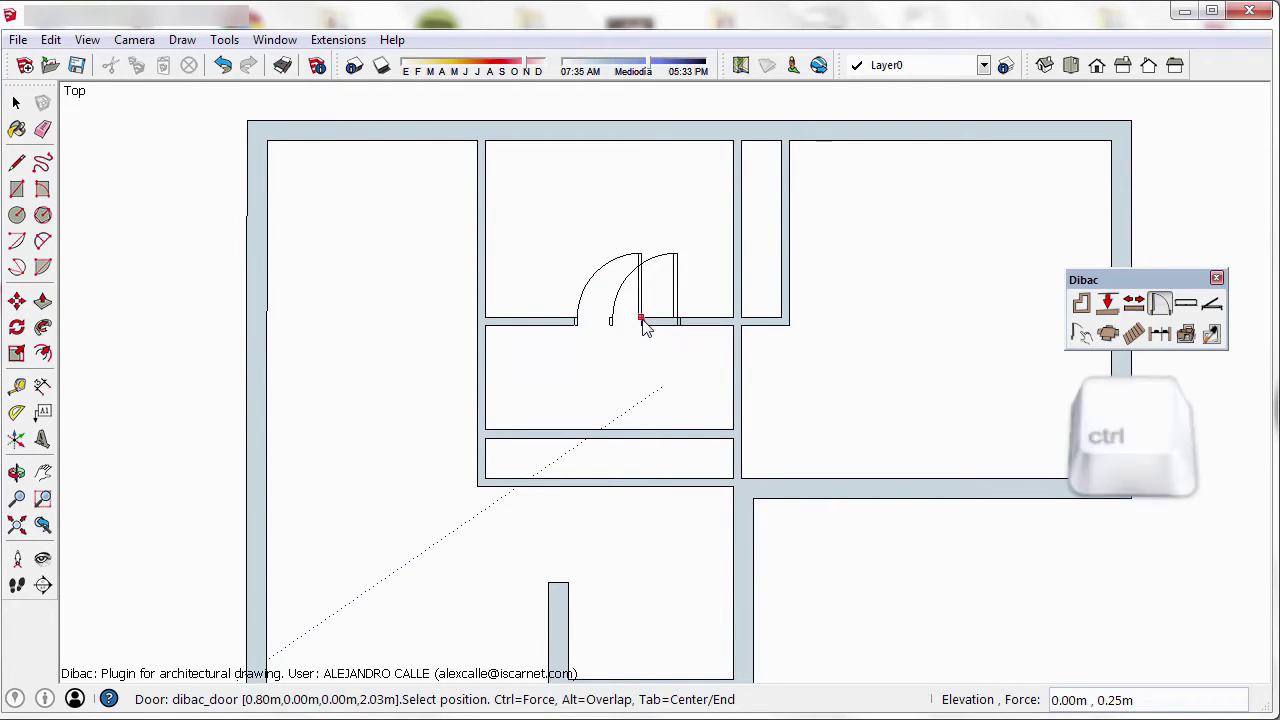
pyautogui.press('space')
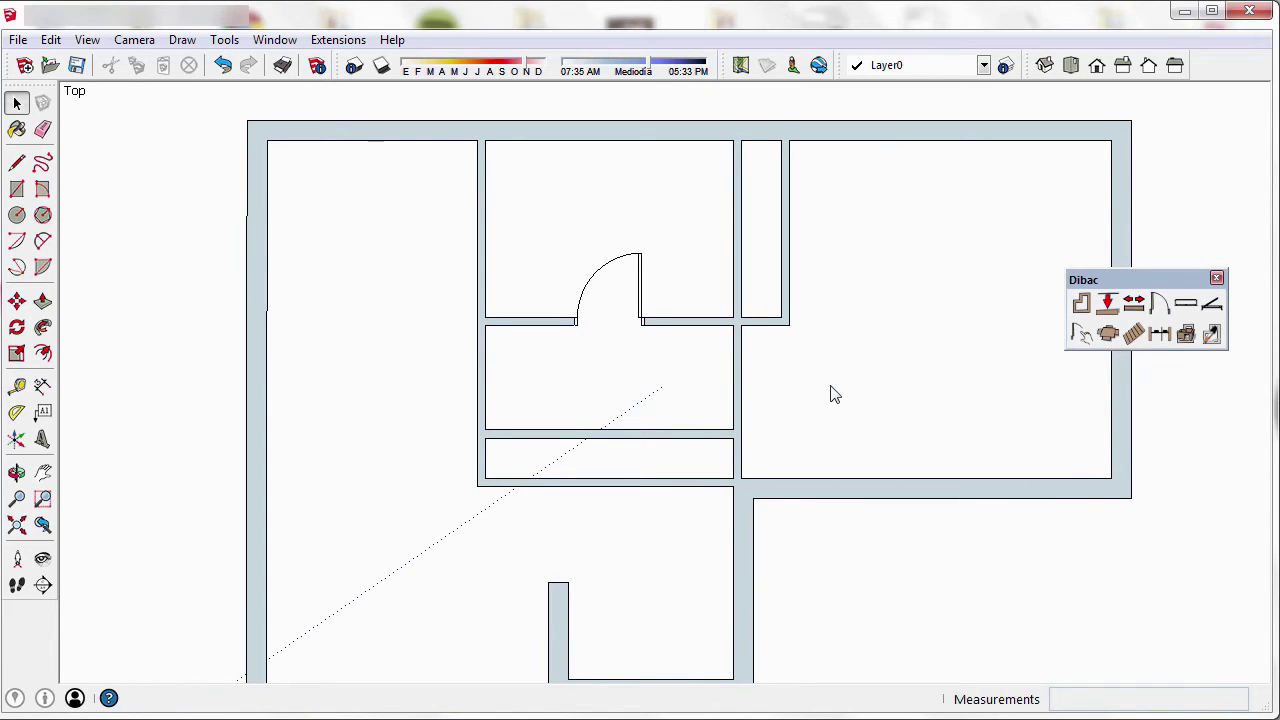
# Step: Configure a double Dibac door with Slab 1 and Slab 2 at 0.72 m and Align 50%
pyautogui.scroll(-3, 708, 497)
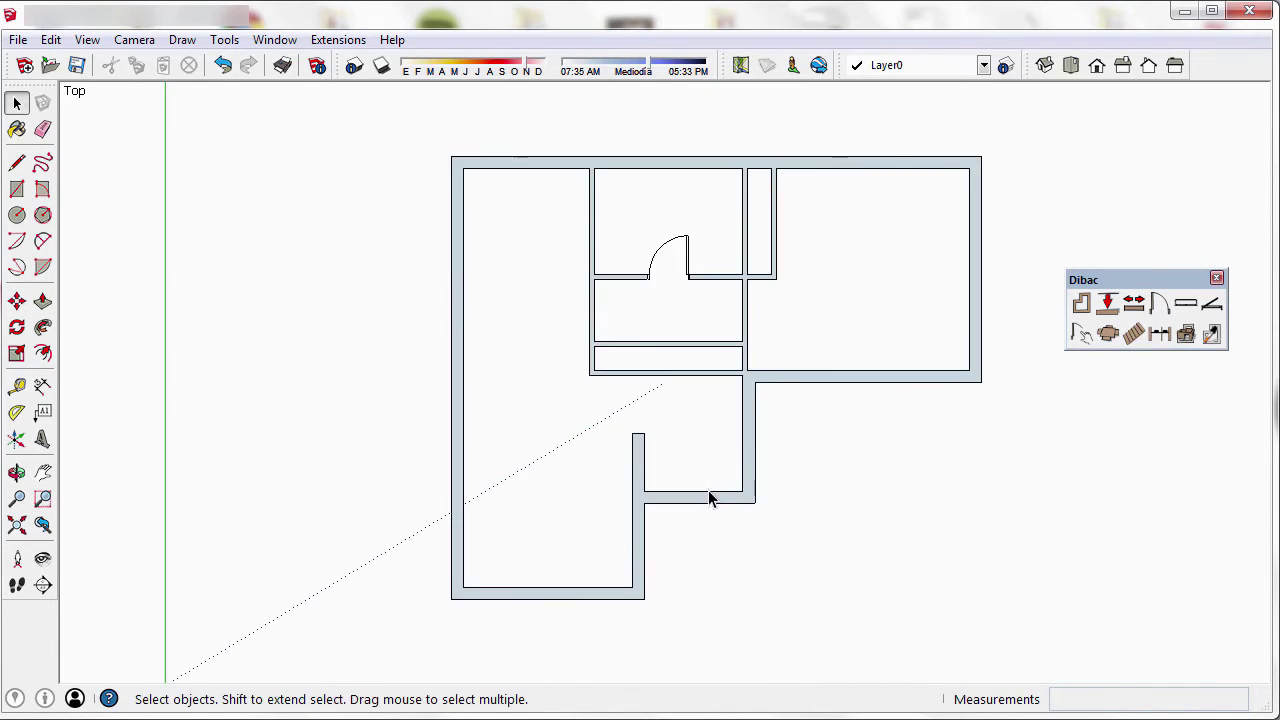
pyautogui.scroll(3, 708, 497)
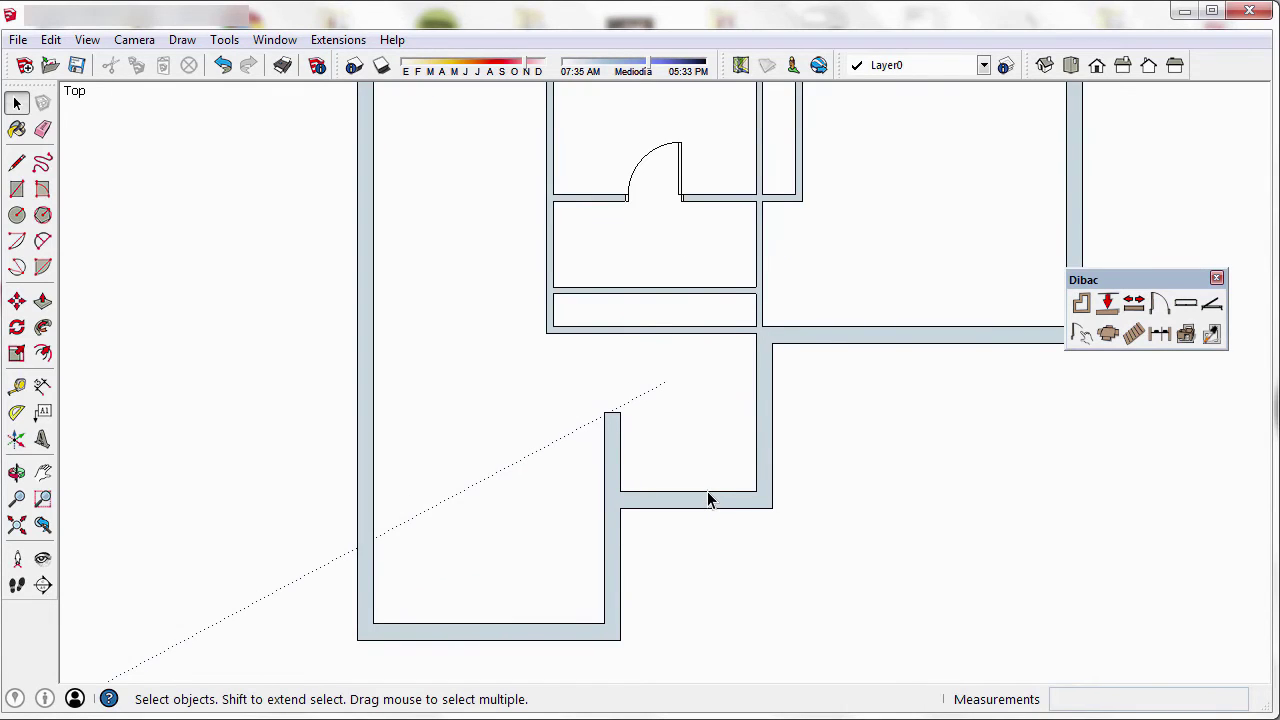
pyautogui.scroll(1, 708, 497)
pyautogui.click(1161, 305)
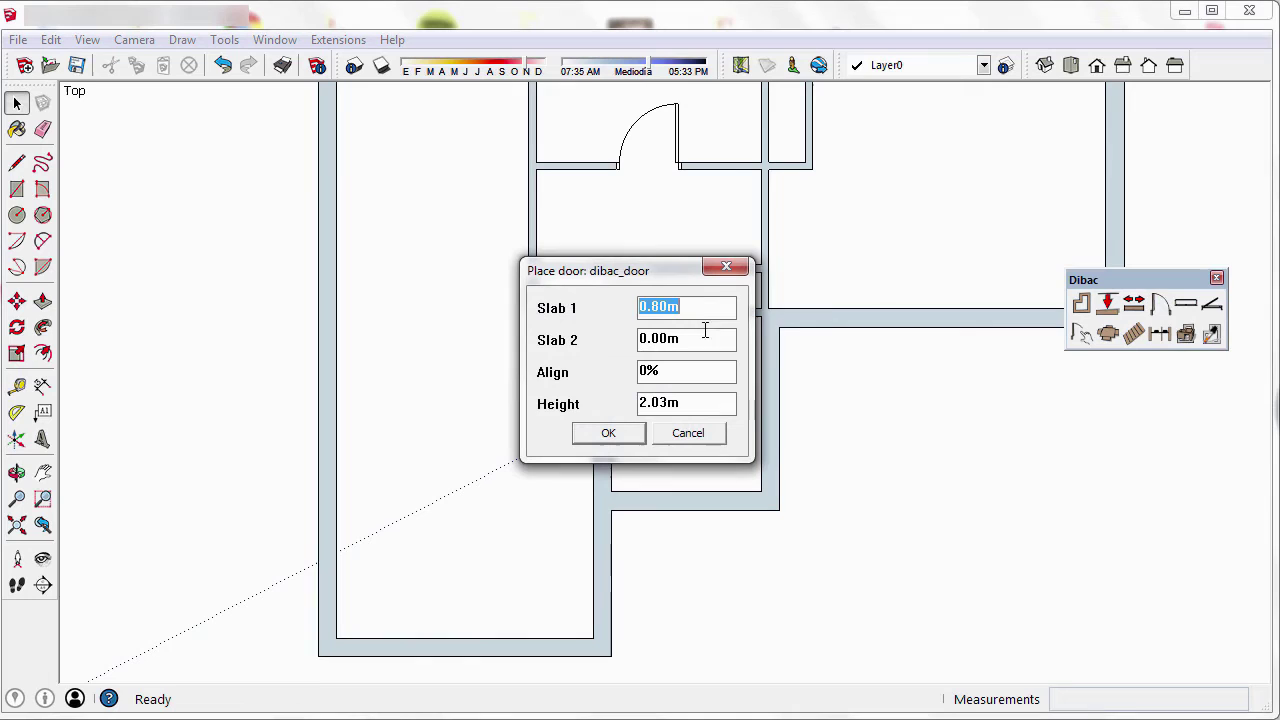
pyautogui.write('.72')
pyautogui.moveTo(710, 340); pyautogui.dragTo(571, 340)
pyautogui.write('.')
pyautogui.press('Tab')
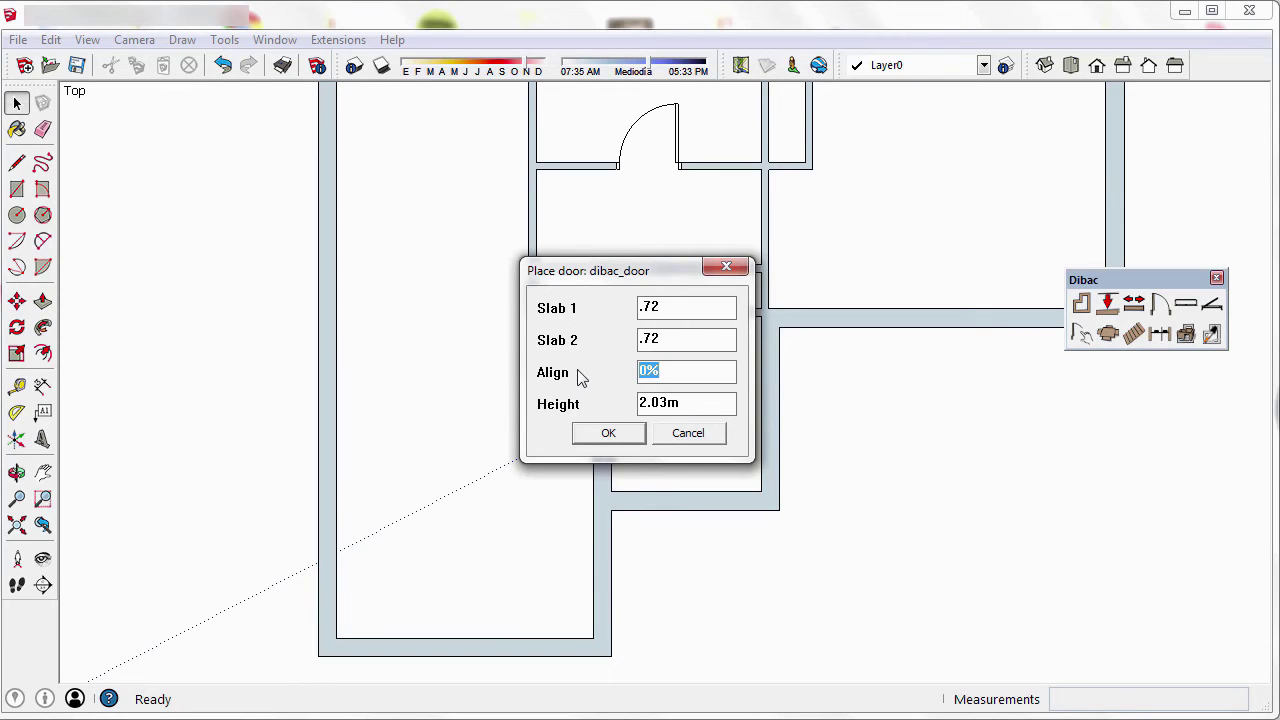
pyautogui.write('50')
pyautogui.click(619, 440)
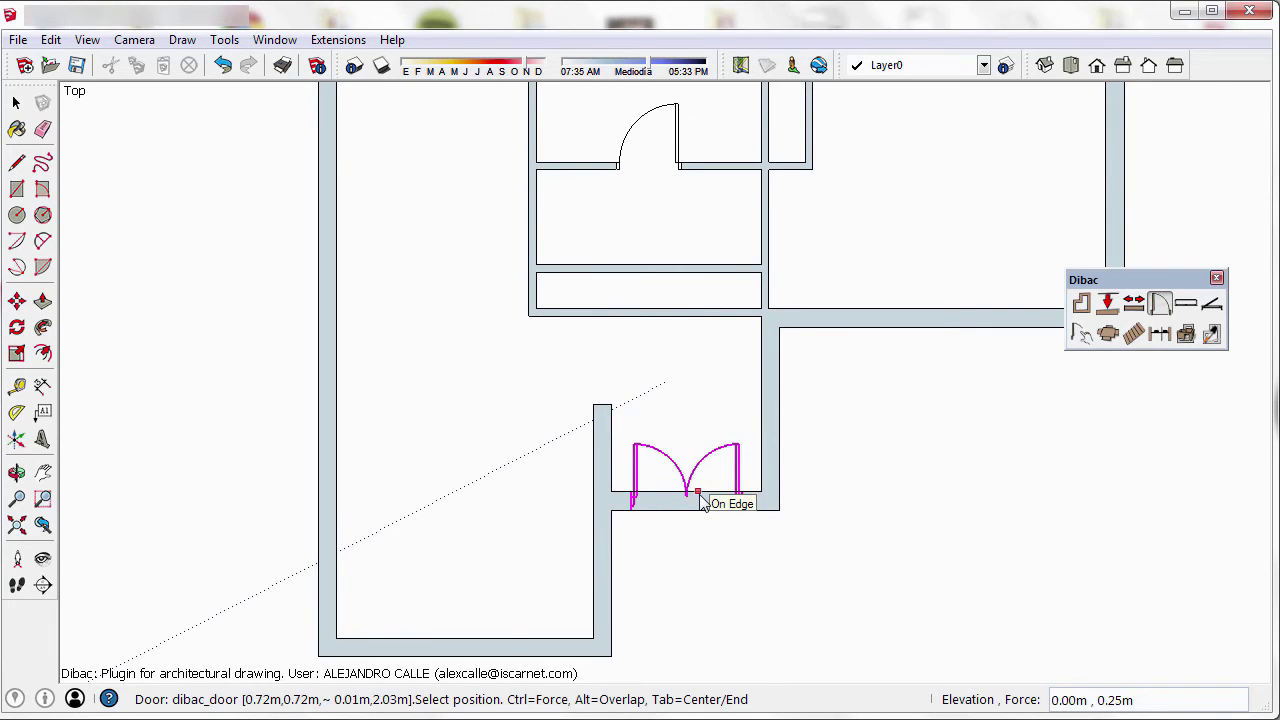
# Step: Place the double door in the short lower wall and zoom to show the whole plan
pyautogui.click(701, 496)
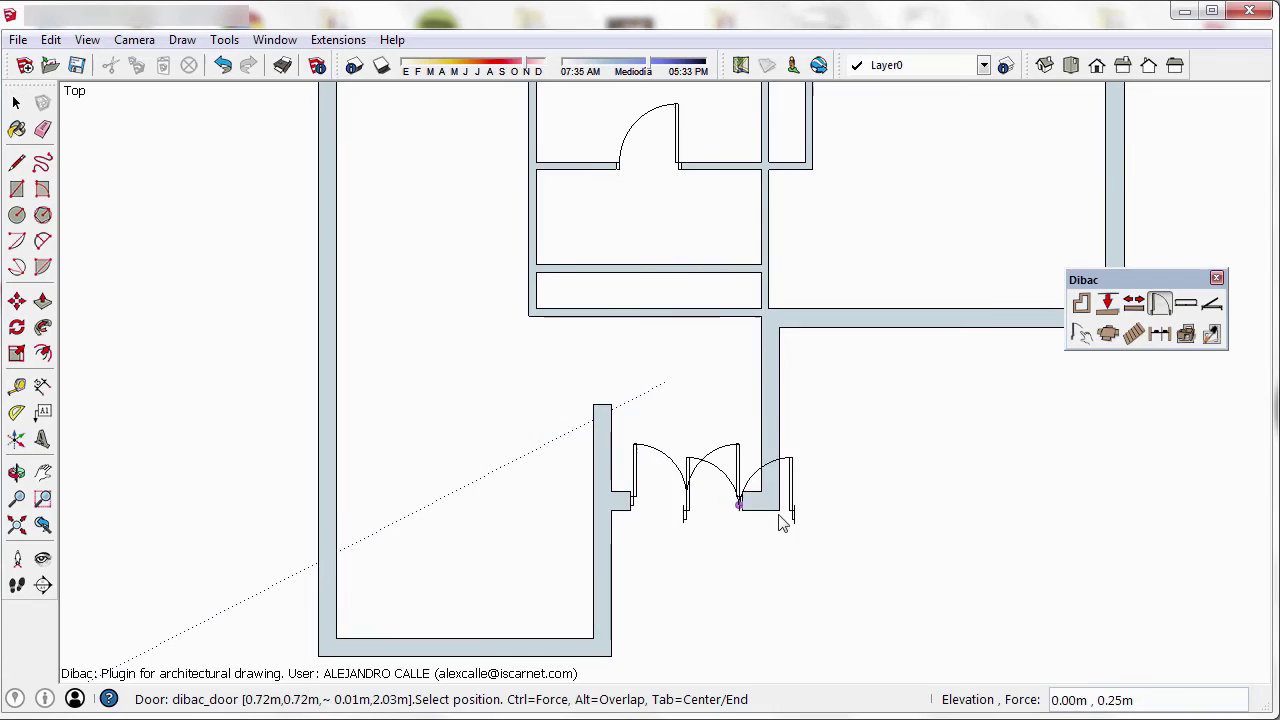
pyautogui.press('space')
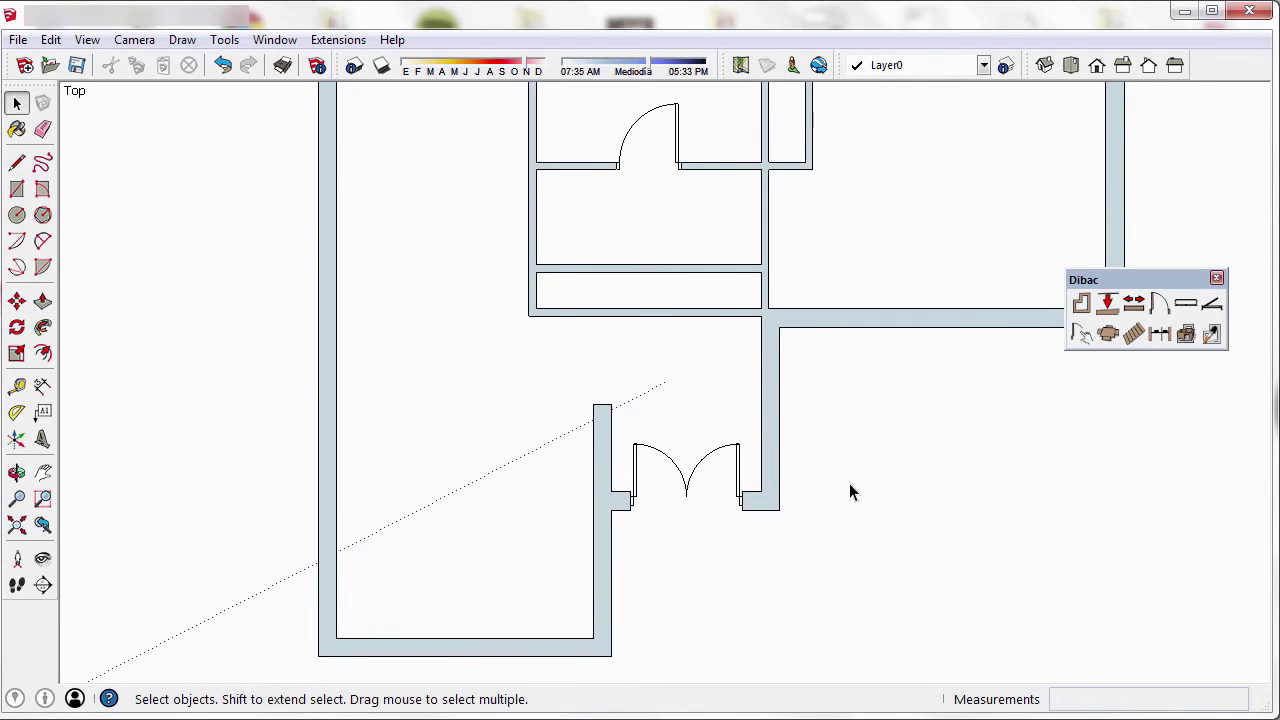
pyautogui.hotkey('shift', 'z')
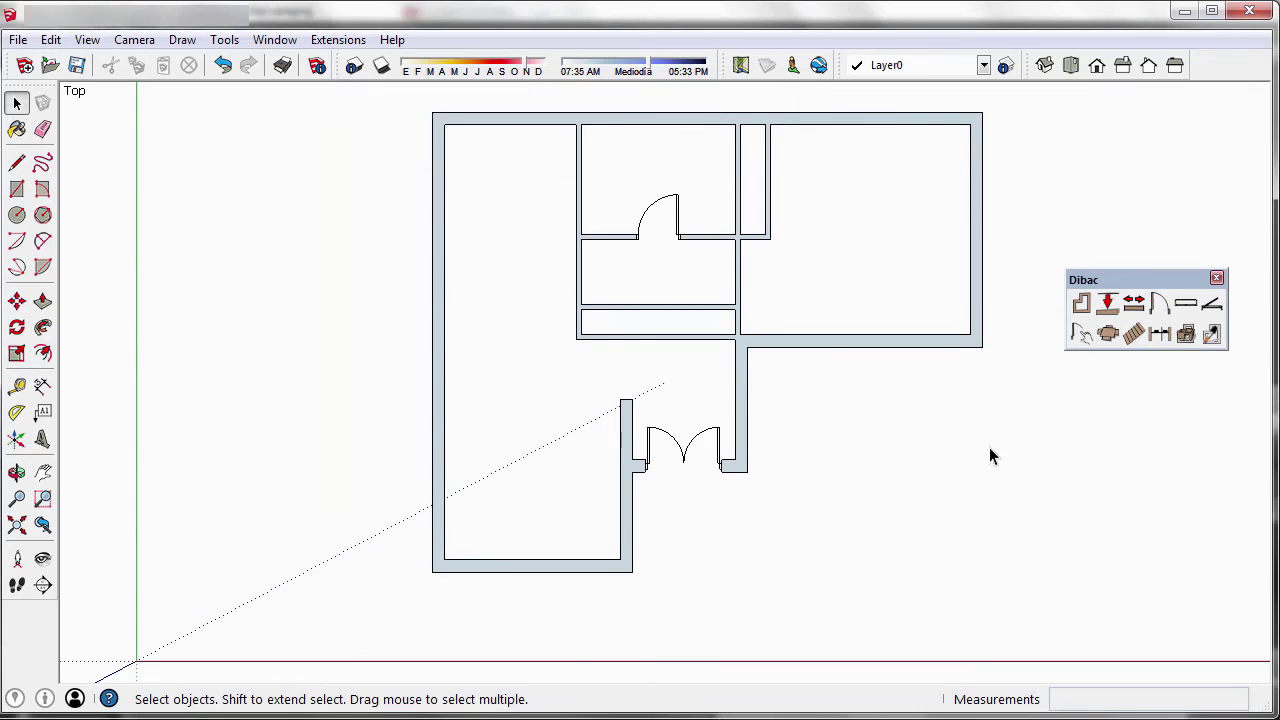
# Step: Place 0.45 m Dibac wardrobes along the vertical wall and the horizontal wall
pyautogui.click(1212, 307)
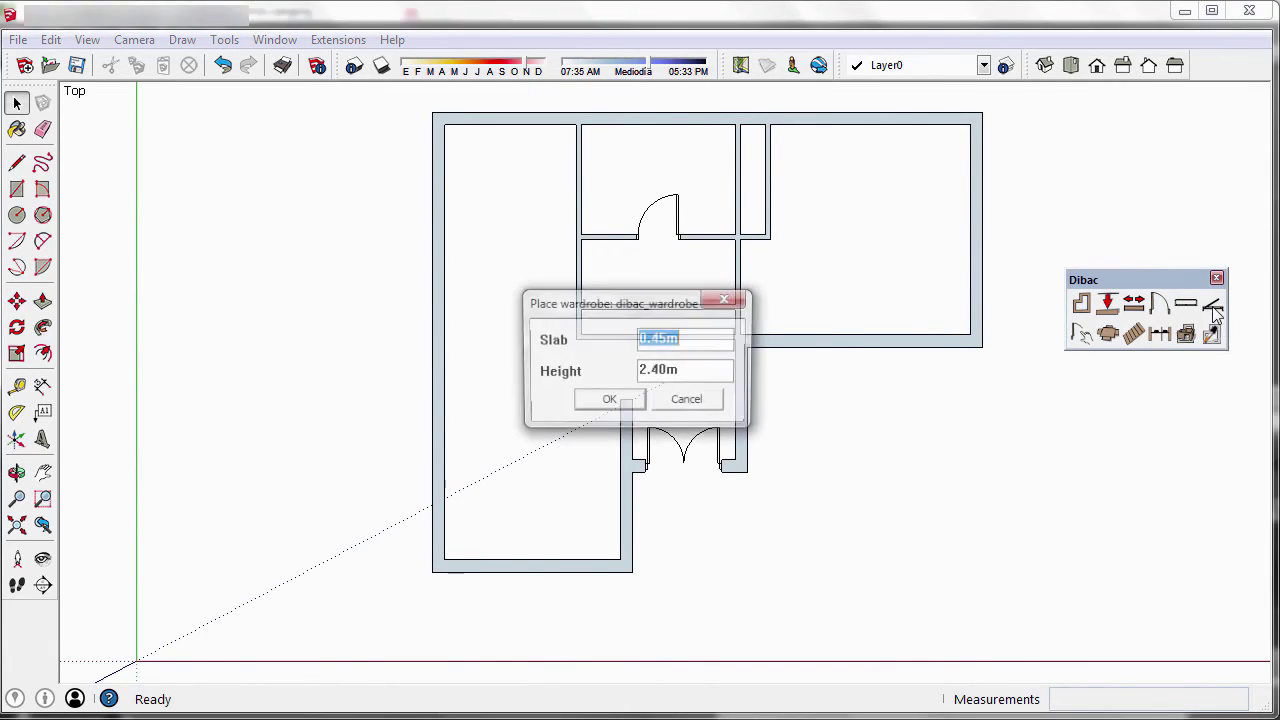
pyautogui.click(705, 340)
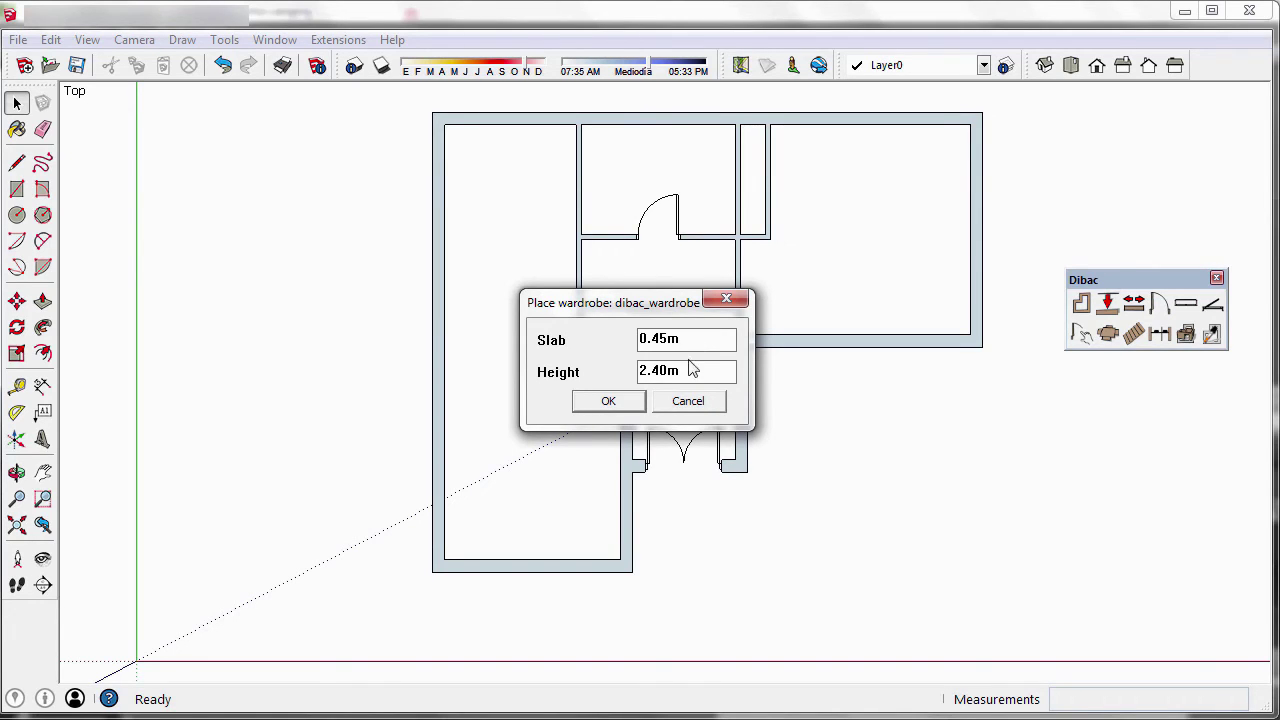
pyautogui.click(610, 401)
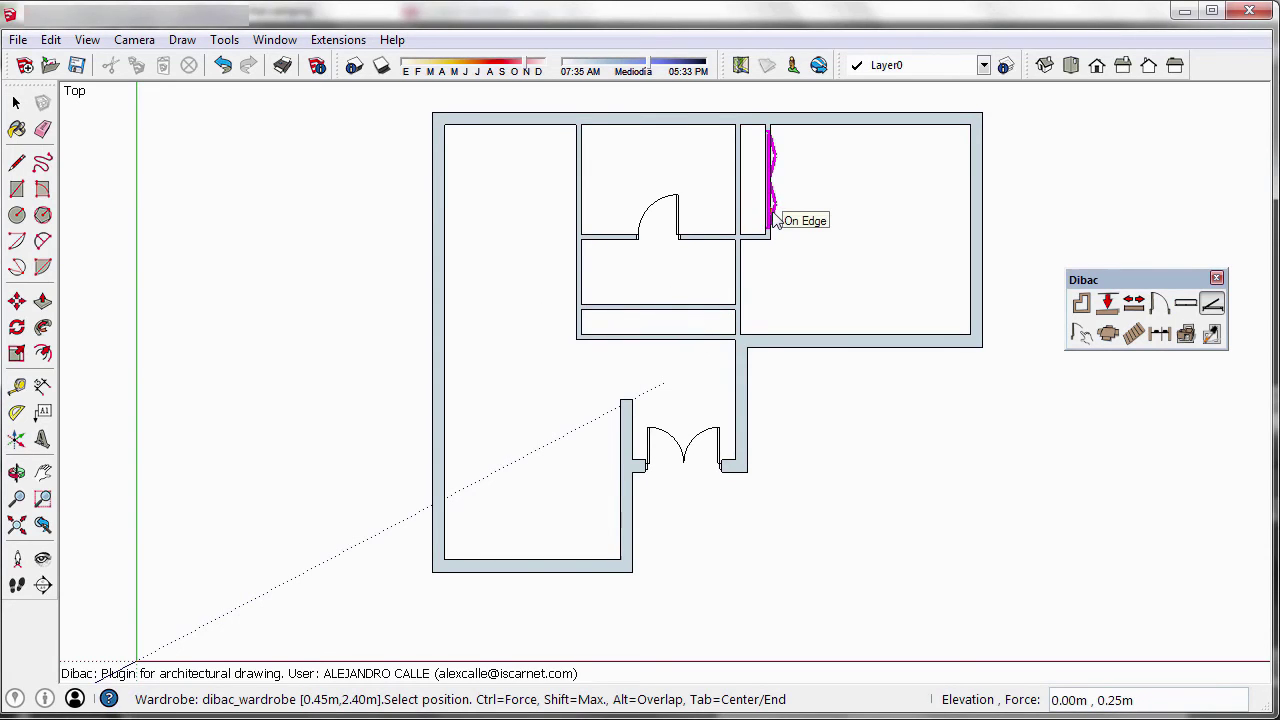
pyautogui.scroll(3, 775, 220)
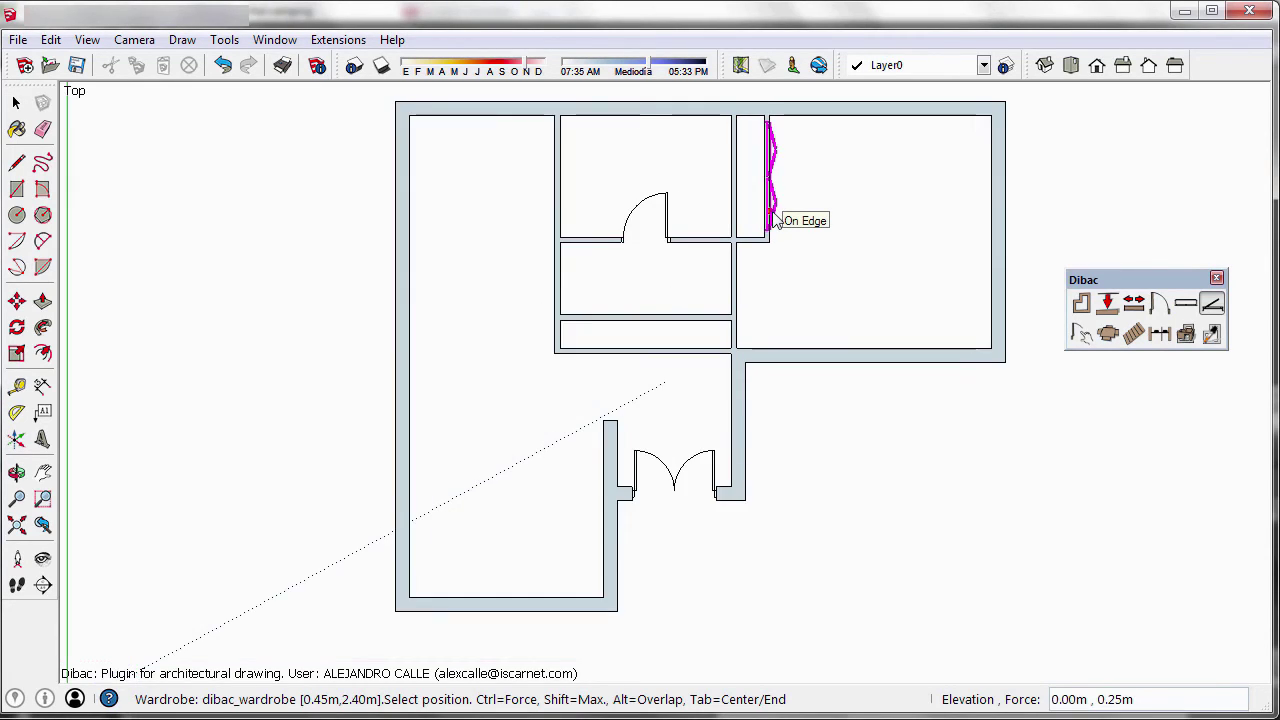
pyautogui.keyDown('shift'); pyautogui.moveTo(775, 220); pyautogui.dragTo(772, 278, button='middle'); pyautogui.keyUp('shift')
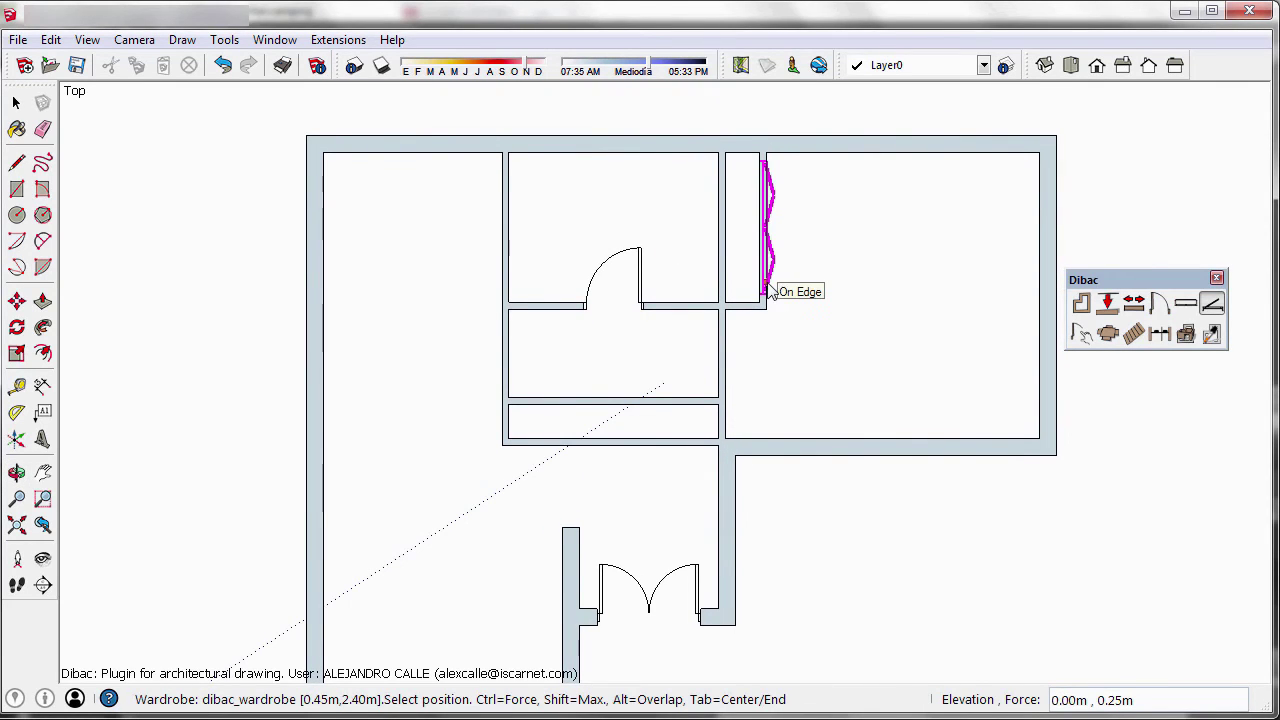
pyautogui.click(770, 292)
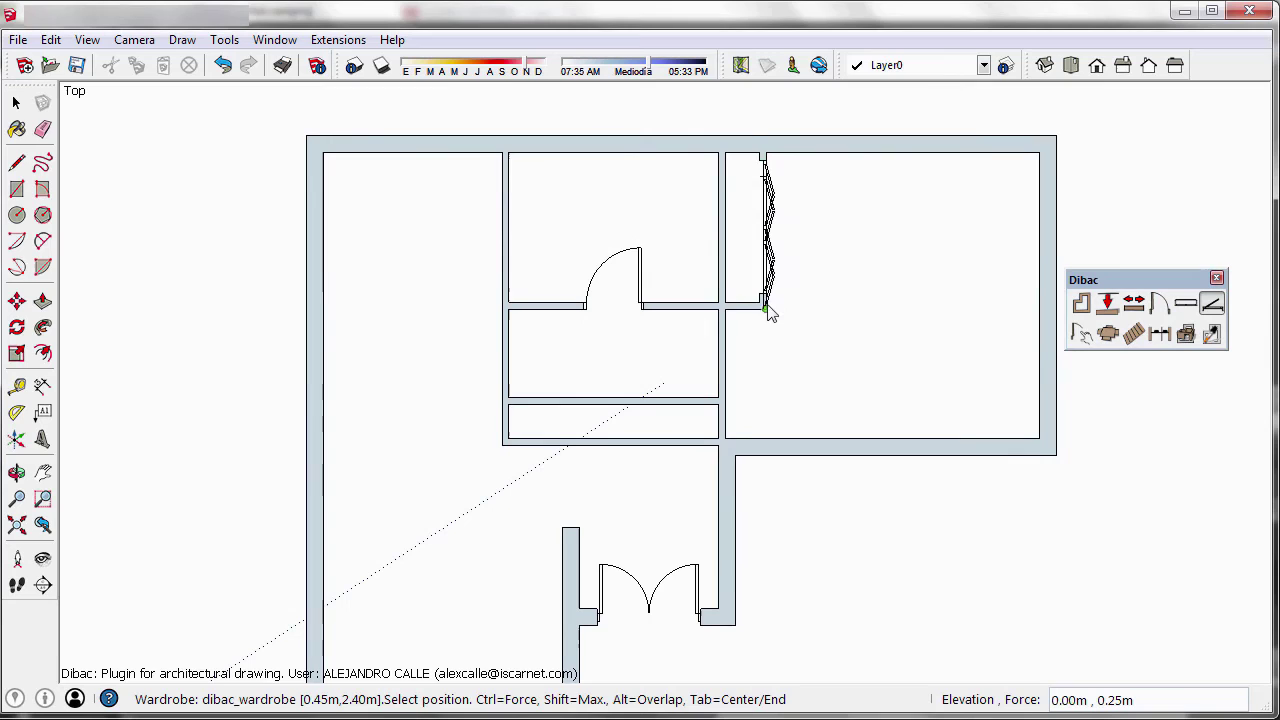
pyautogui.click(677, 401)
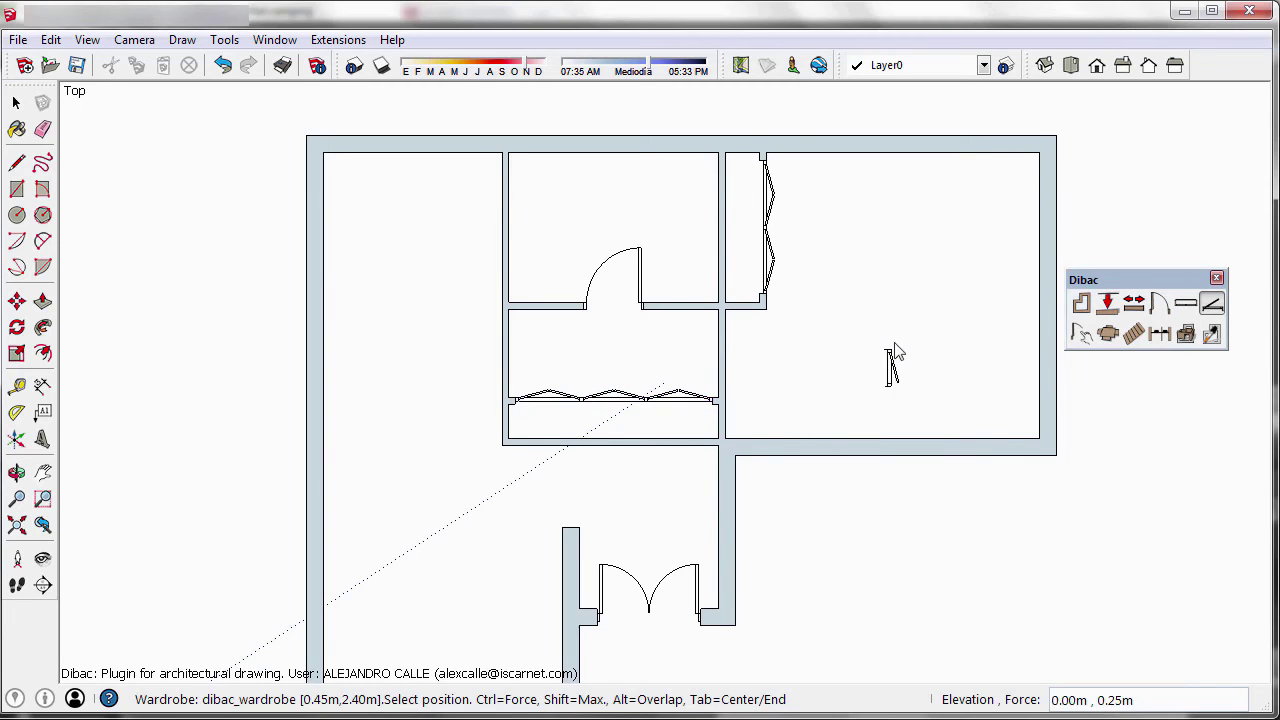
pyautogui.press('space')
# Step: Select the entire floor plan and make it a group
pyautogui.scroll(-3, 790, 220)
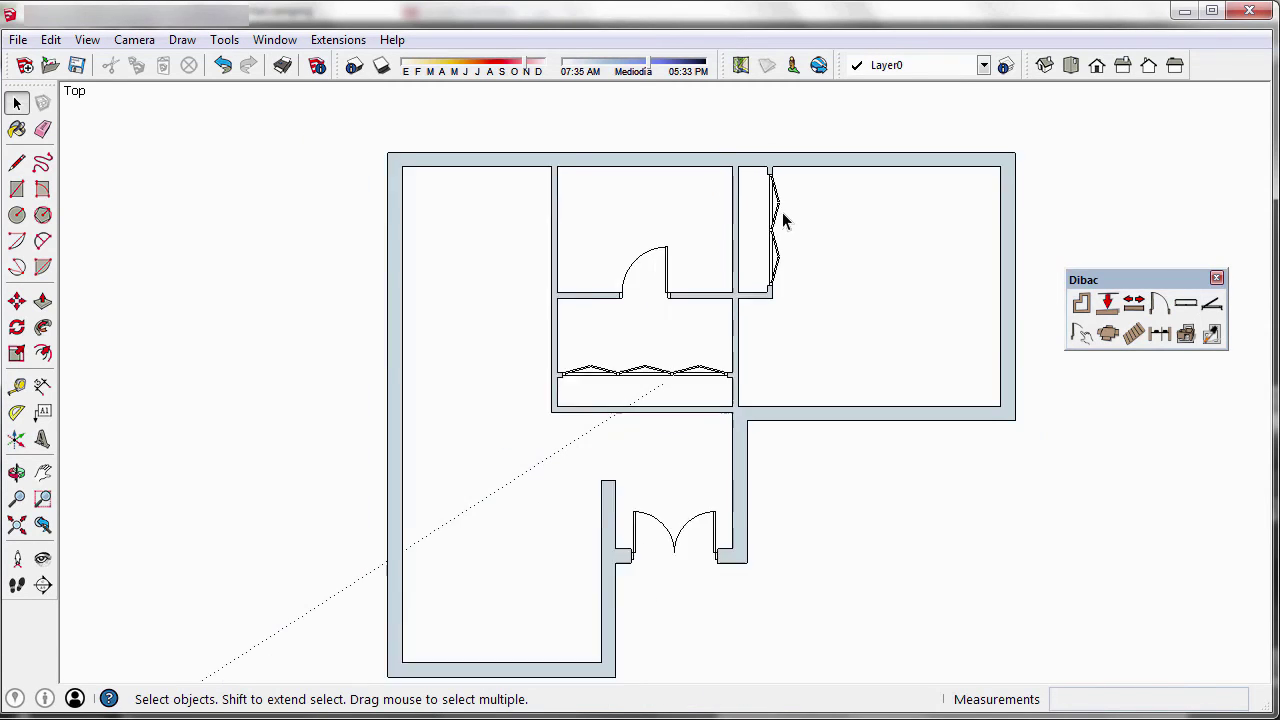
pyautogui.scroll(-1, 925, 450)
pyautogui.scroll(1, 981, 512)
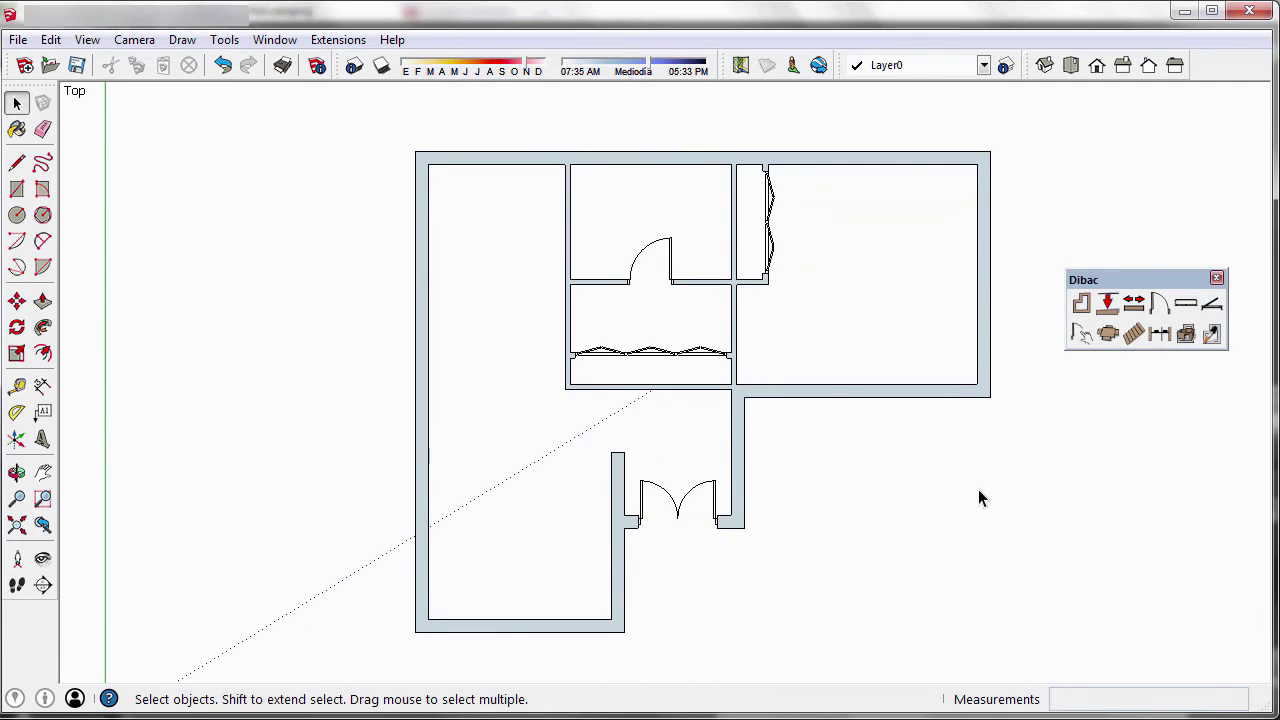
pyautogui.scroll(-1, 1027, 513)
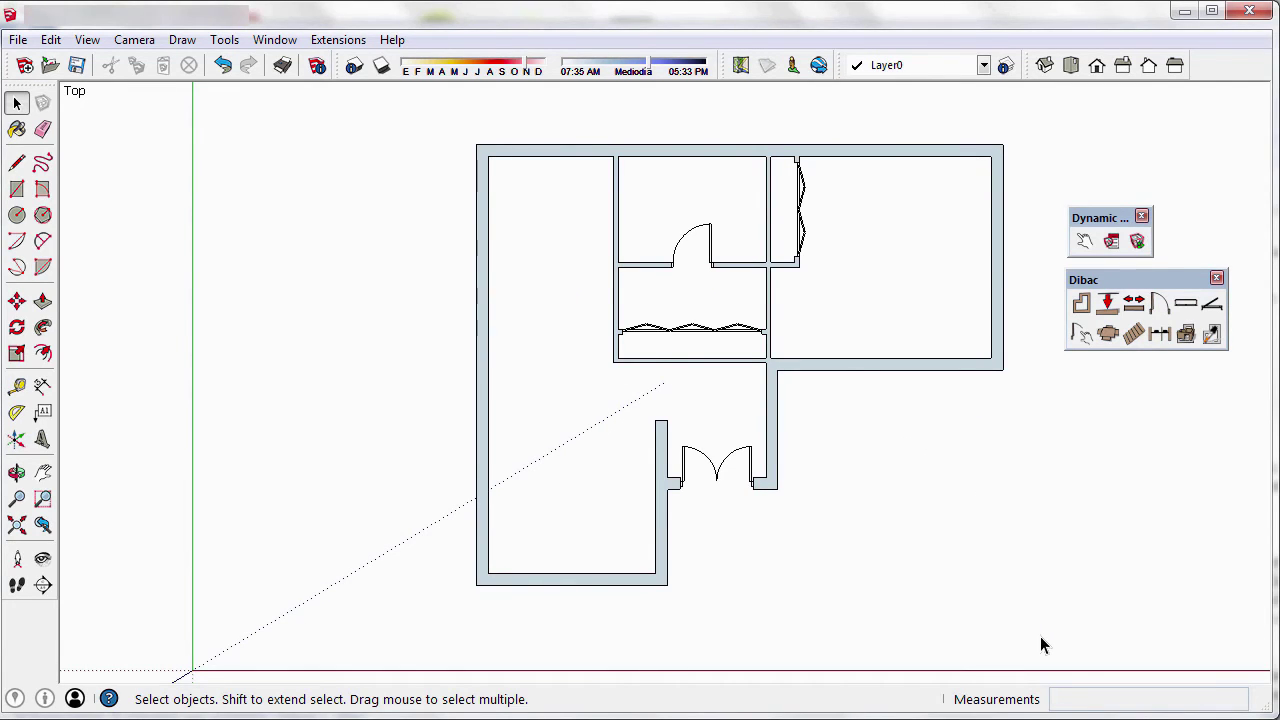
pyautogui.moveTo(1040, 637); pyautogui.dragTo(422, 96)
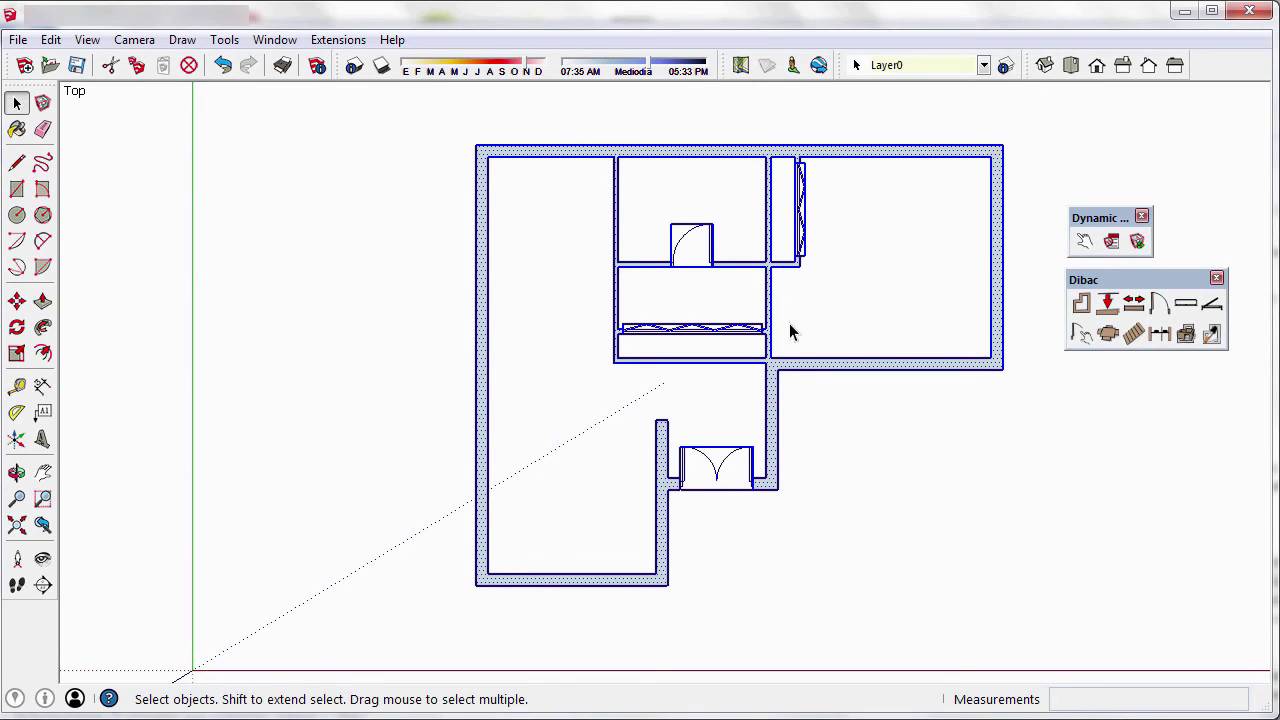
pyautogui.rightClick(799, 372)
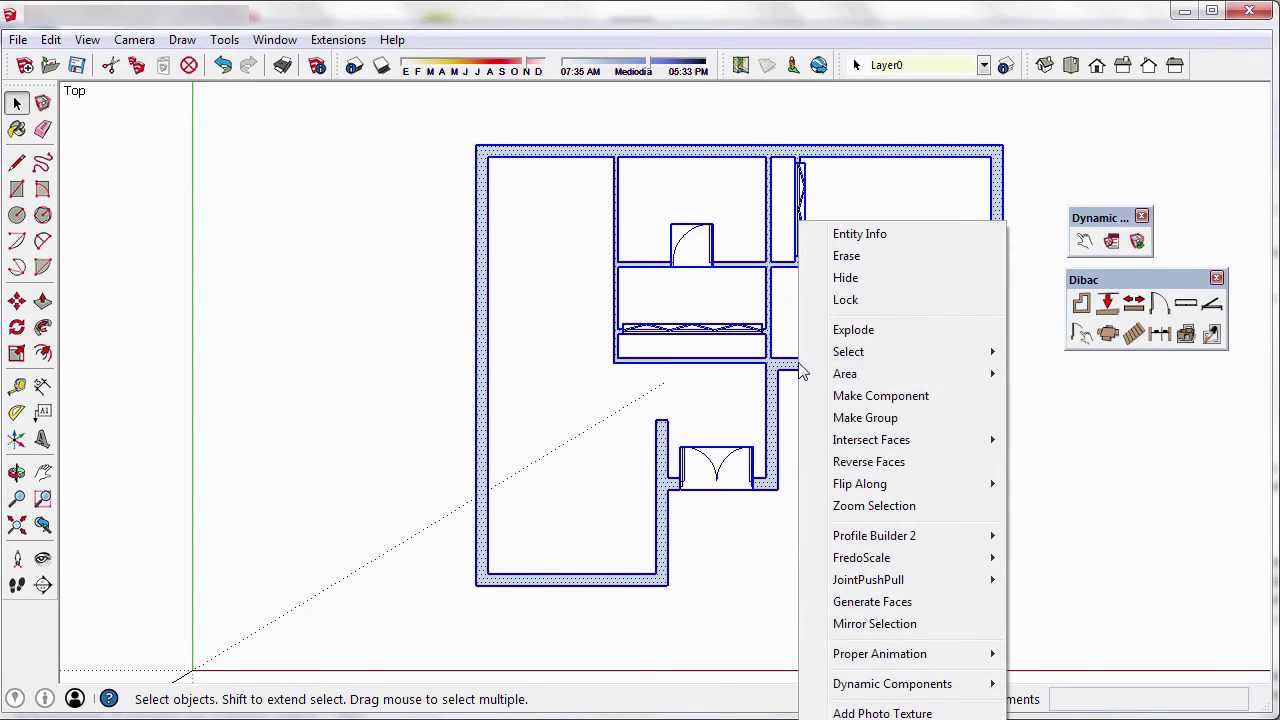
pyautogui.click(865, 418)
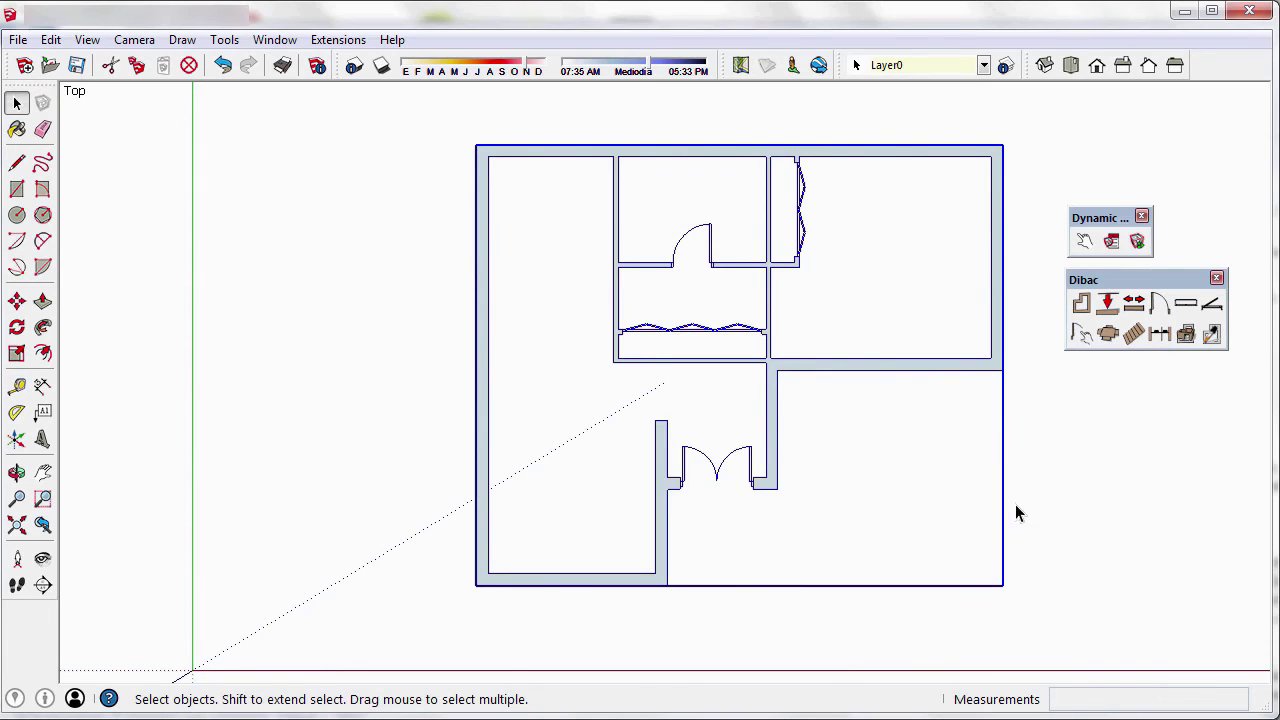
# Step: Convert the grouped plan to 3D with 2.6 m high walls
pyautogui.moveTo(1017, 514); pyautogui.dragTo(1023, 466, button='middle')
pyautogui.scroll(3, 1029, 486)
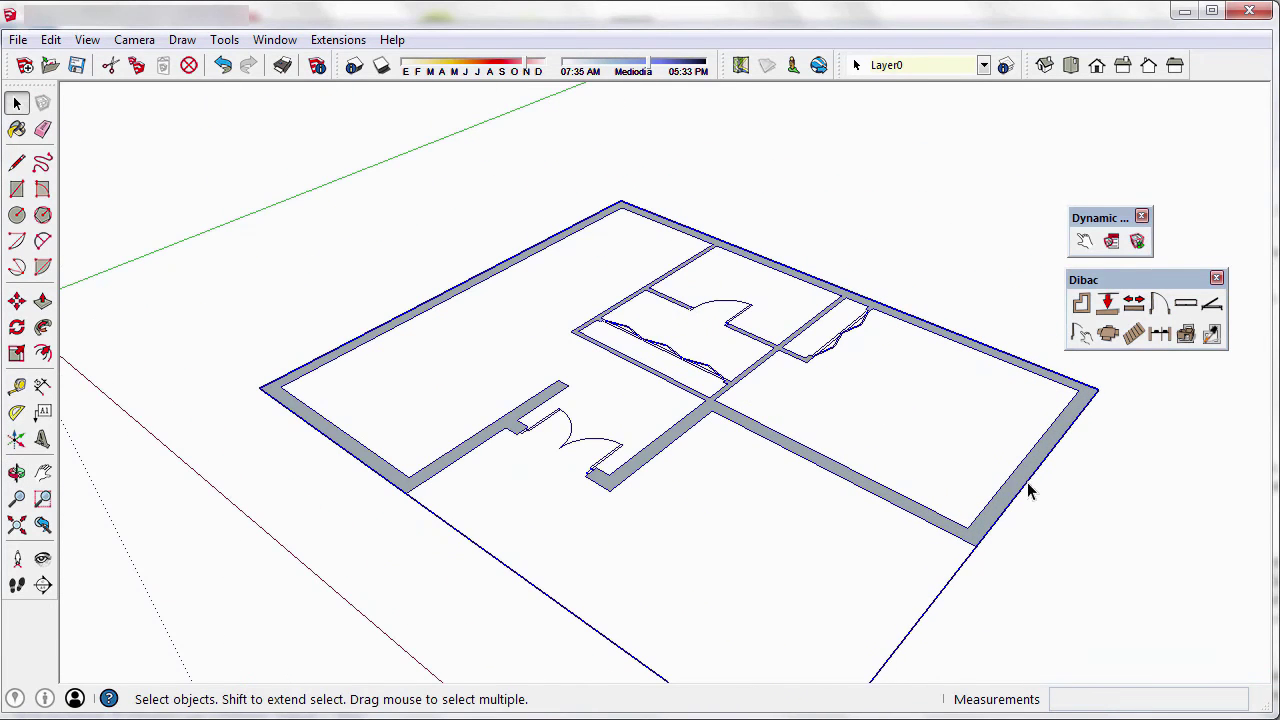
pyautogui.click(1186, 336)
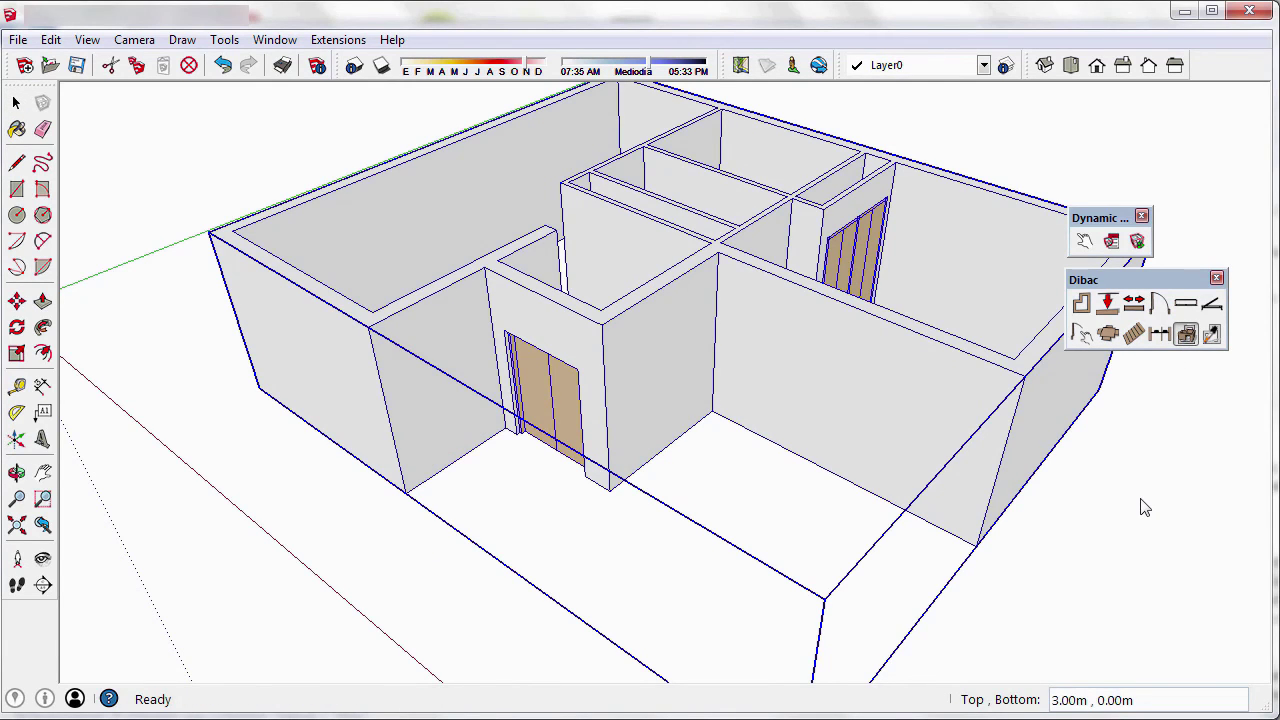
pyautogui.write('2.6')
pyautogui.press('Return')
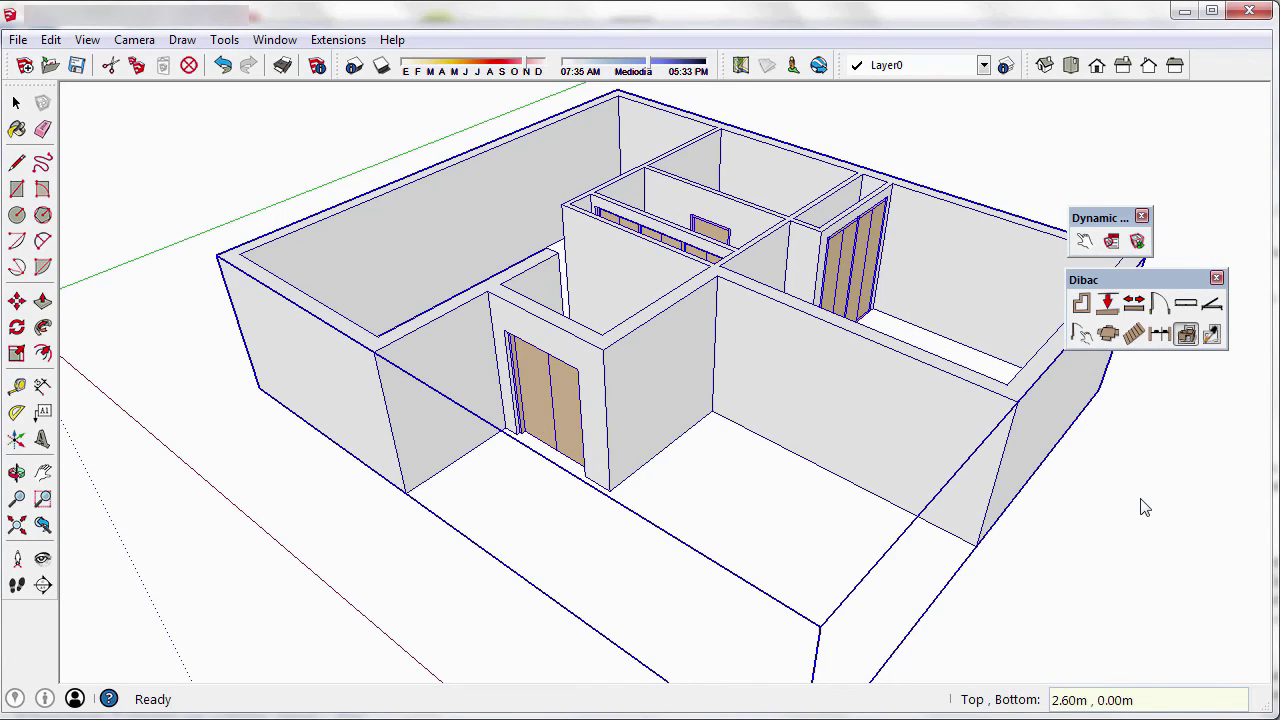
pyautogui.press('space')
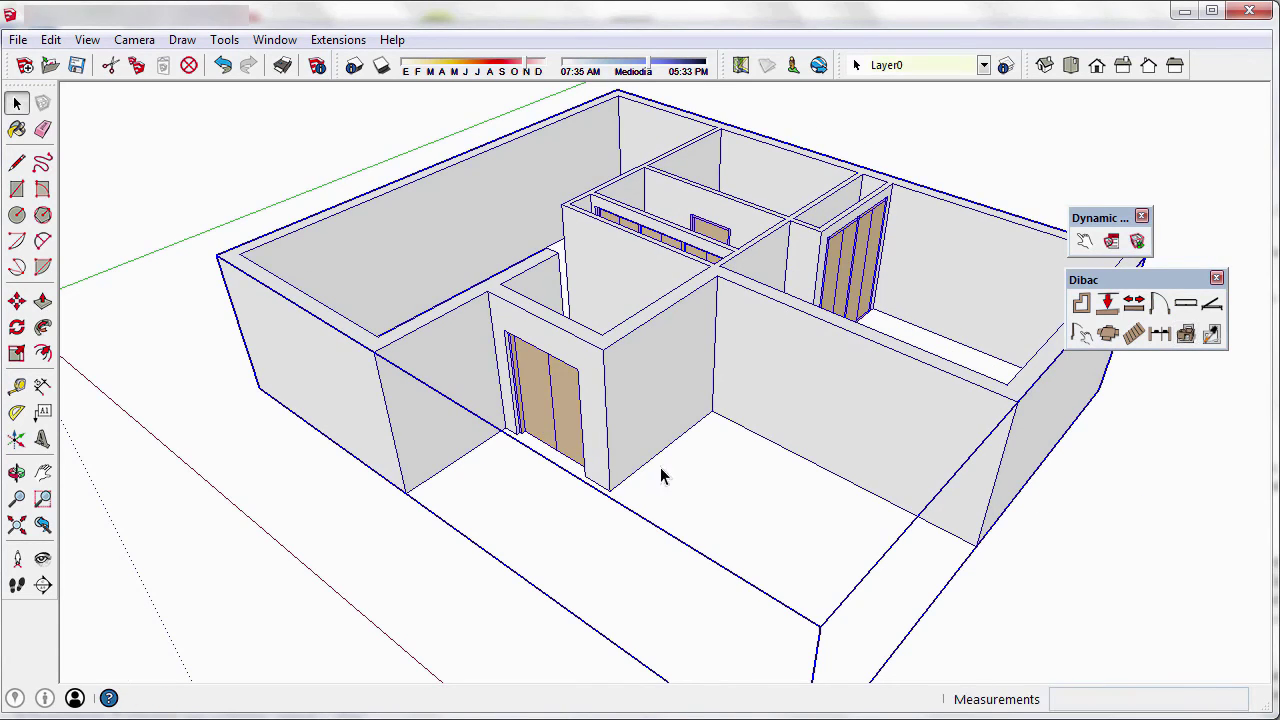
# Step: Enter the house group for editing, viewing the entrance door up close
pyautogui.rightClick(600, 402)
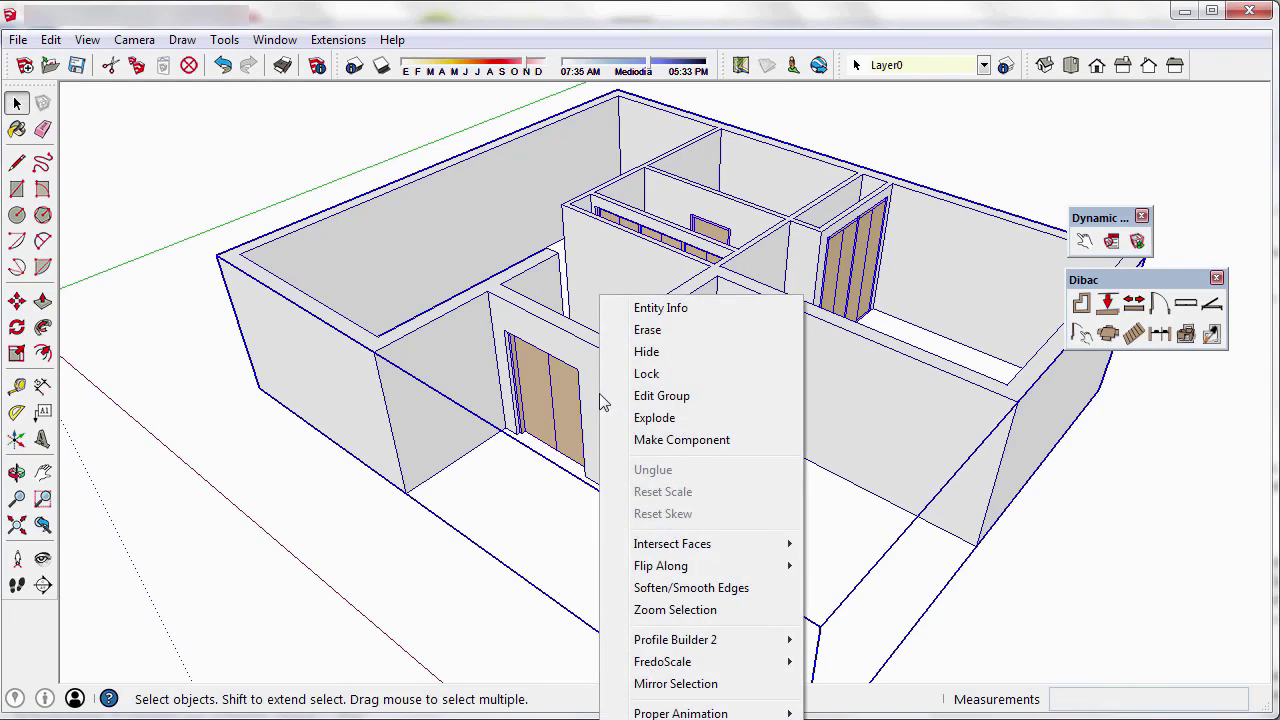
pyautogui.click(664, 400)
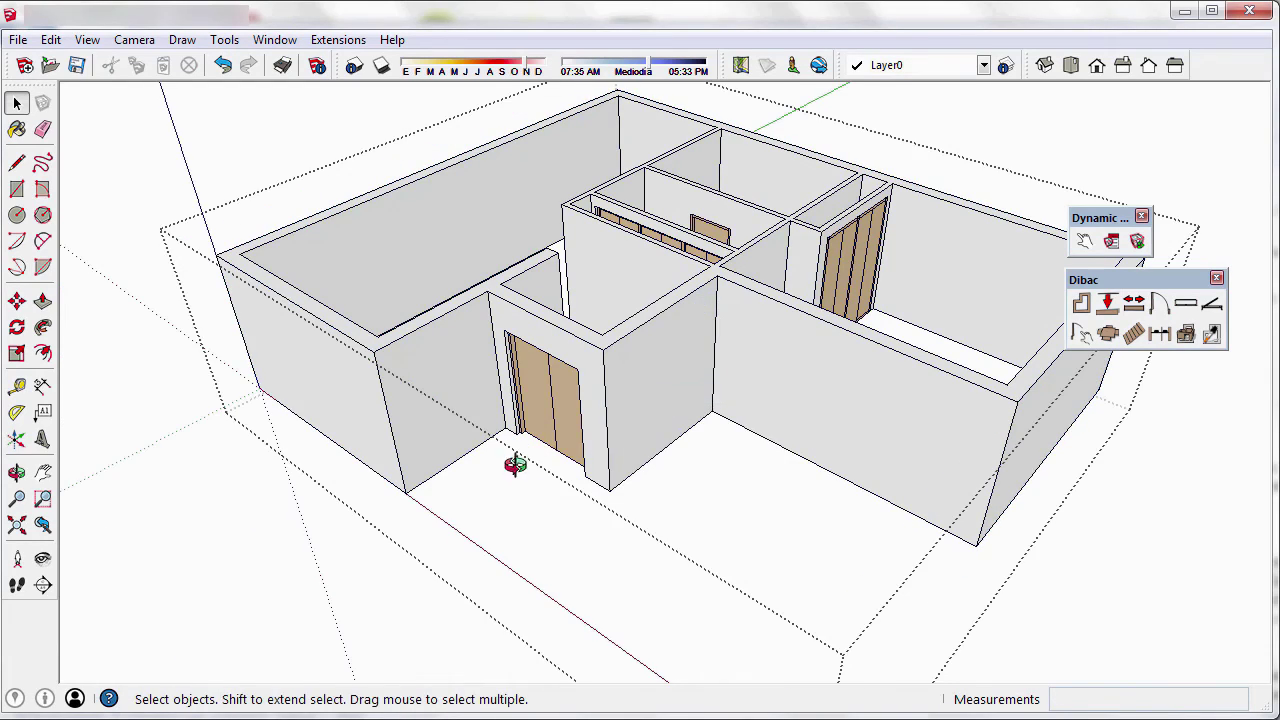
pyautogui.moveTo(514, 457); pyautogui.dragTo(630, 455, button='middle')
pyautogui.scroll(4, 631, 455)
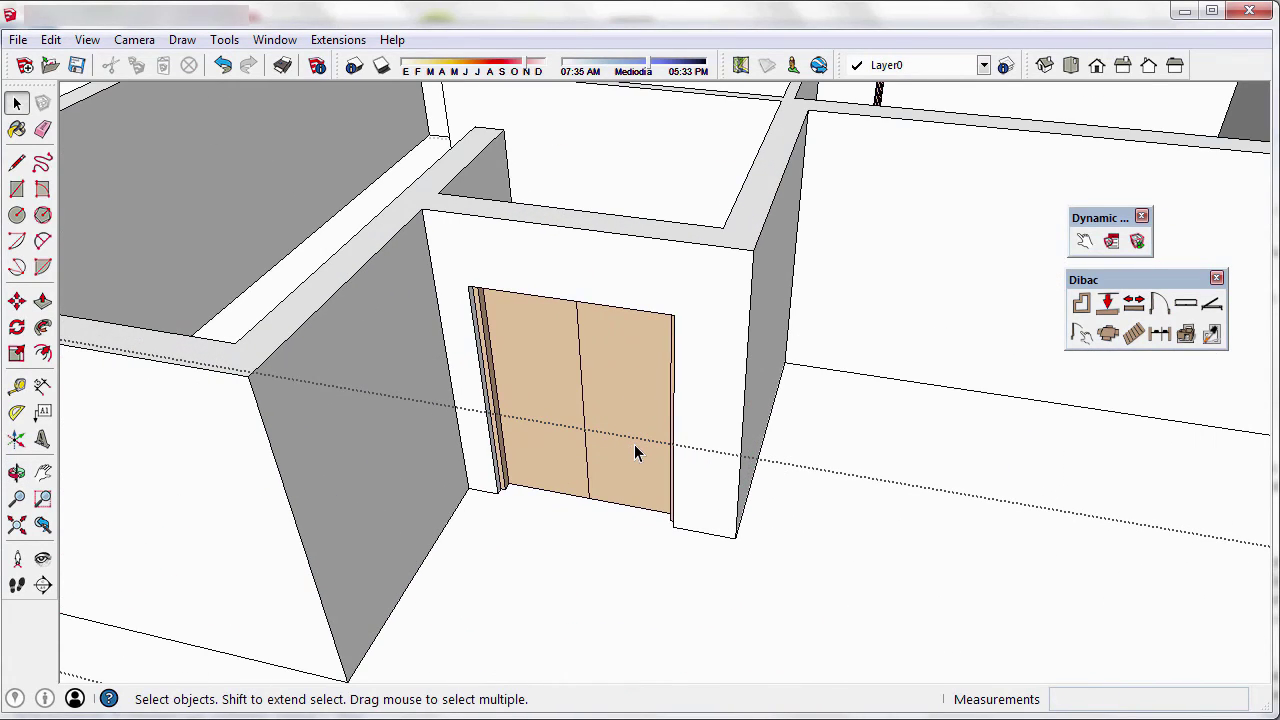
# Step: Use Interact with Dynamic Components to open and close the double door's left and right leaves
pyautogui.click(1084, 242)
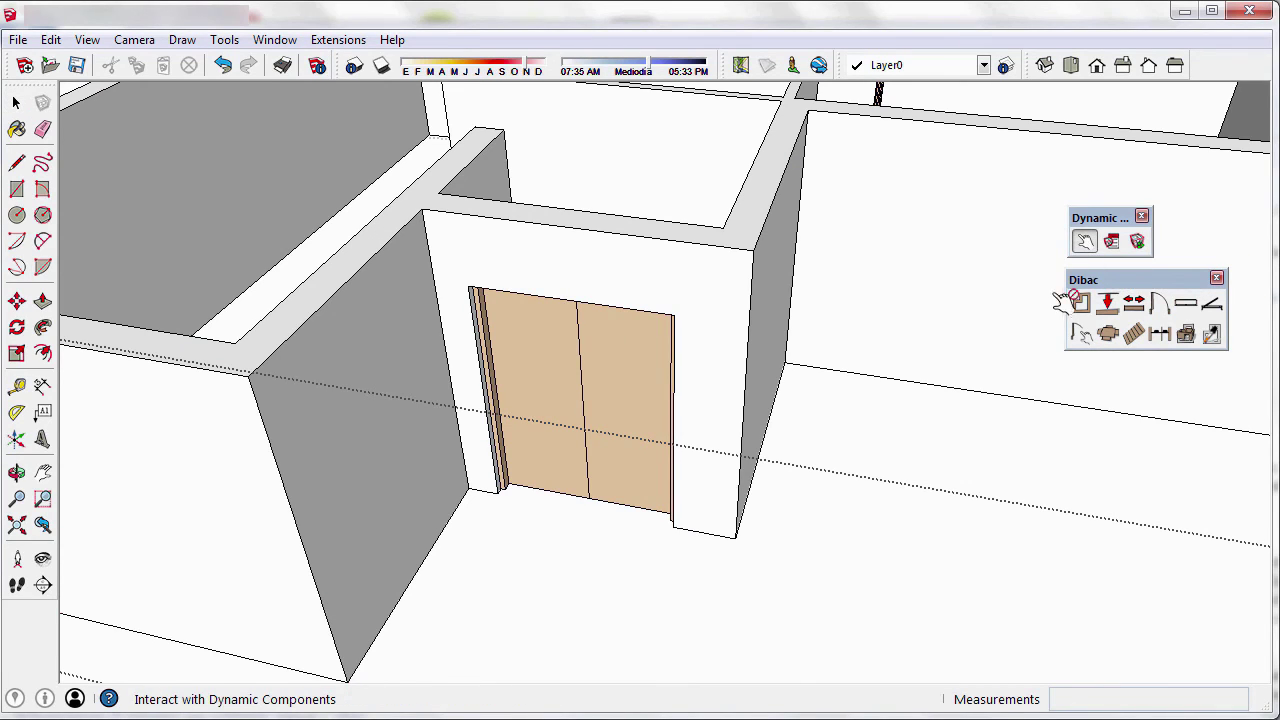
pyautogui.click(557, 394)
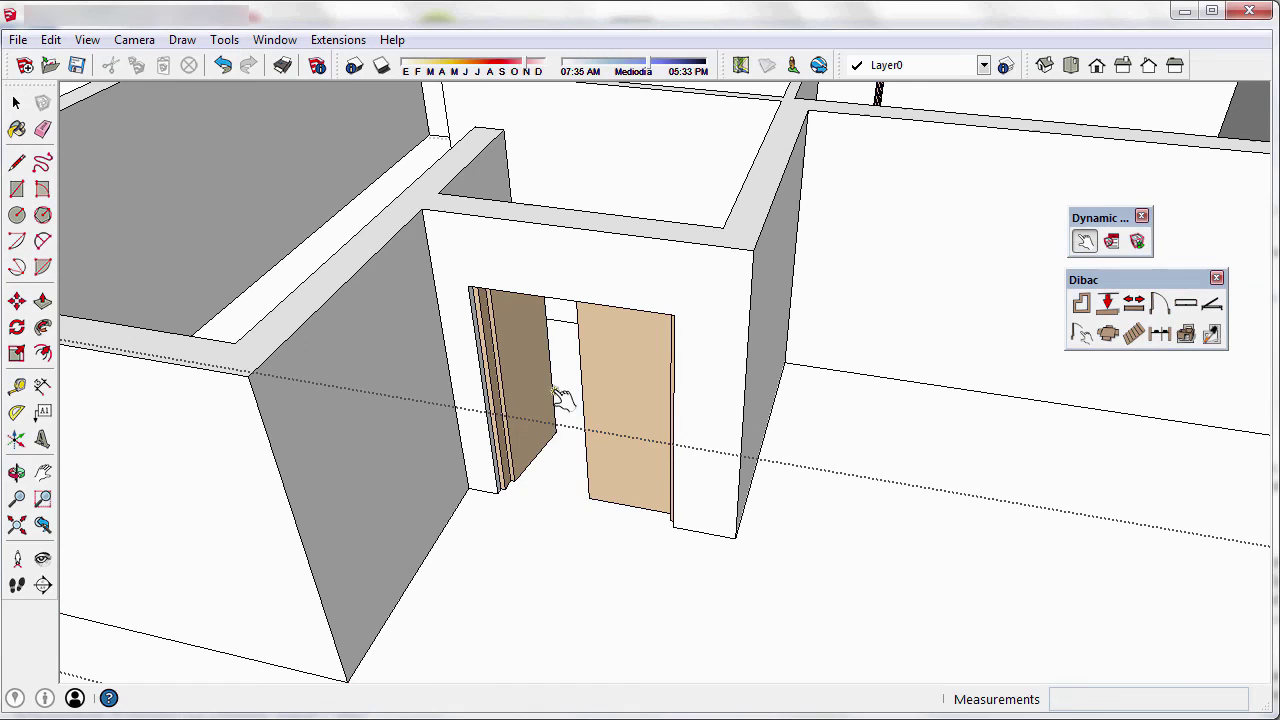
pyautogui.click(631, 395)
pyautogui.click(631, 395)
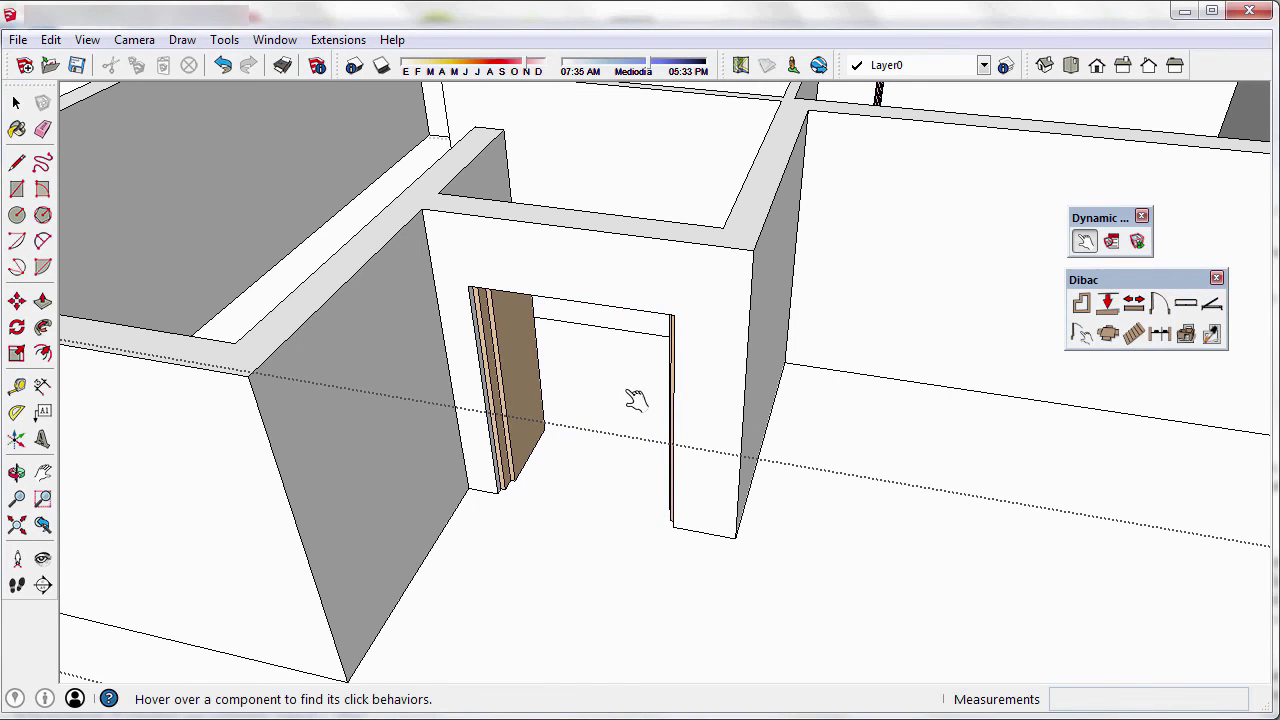
pyautogui.moveTo(629, 398); pyautogui.dragTo(500, 371, button='middle')
pyautogui.click(497, 370)
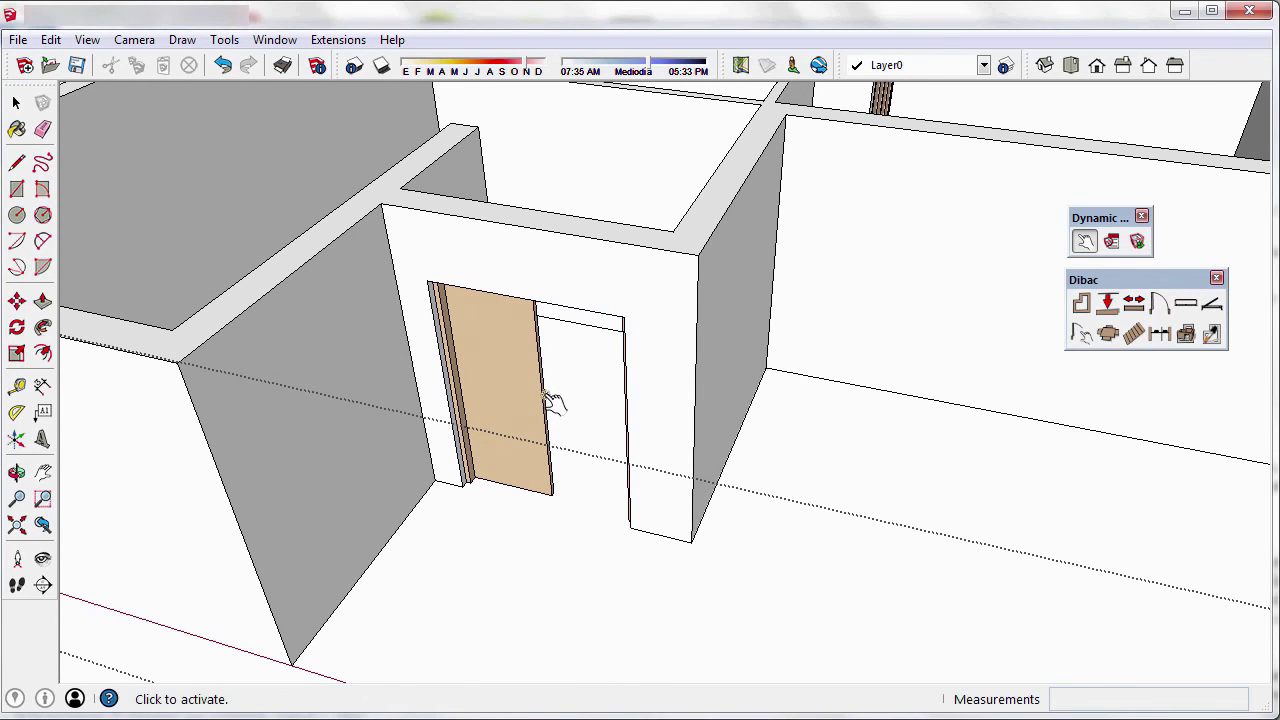
pyautogui.moveTo(557, 400); pyautogui.dragTo(632, 380, button='middle')
pyautogui.scroll(-5, 550, 428)
# Step: Exit the group, select it, and convert the 3D house back to a 2D plan with Dibac
pyautogui.press('space')
pyautogui.click(992, 480)
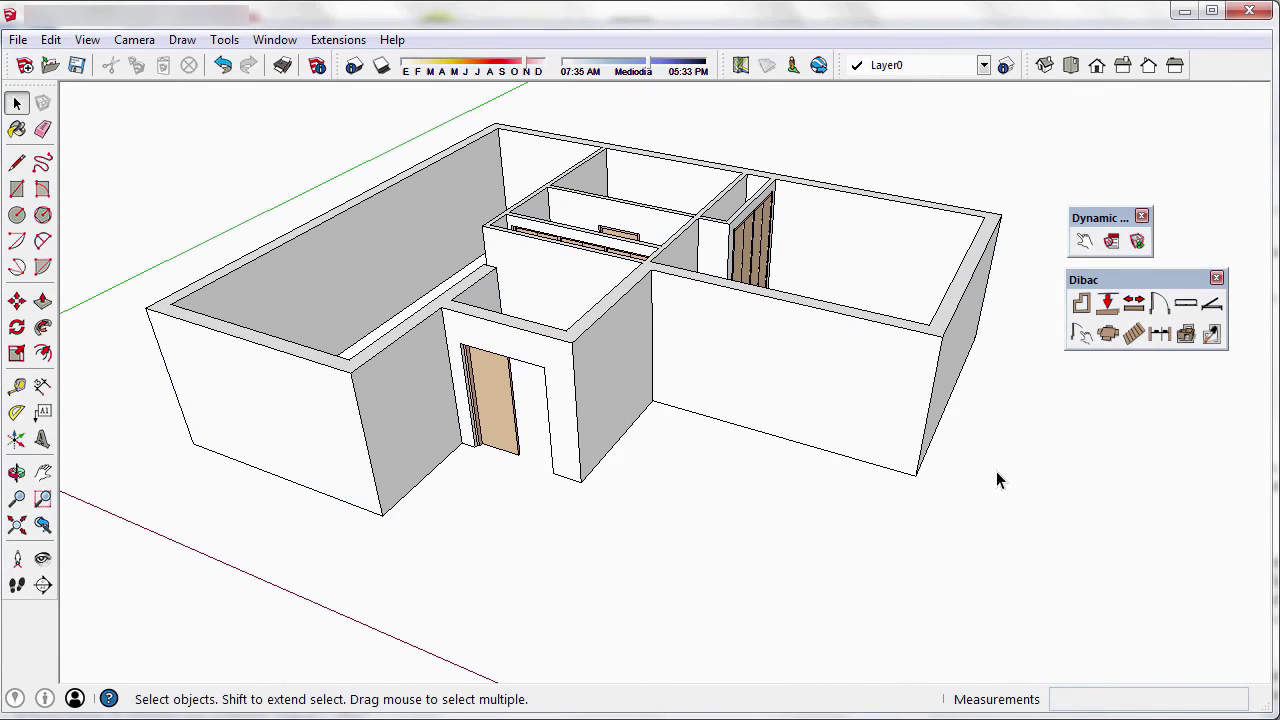
pyautogui.click(914, 416)
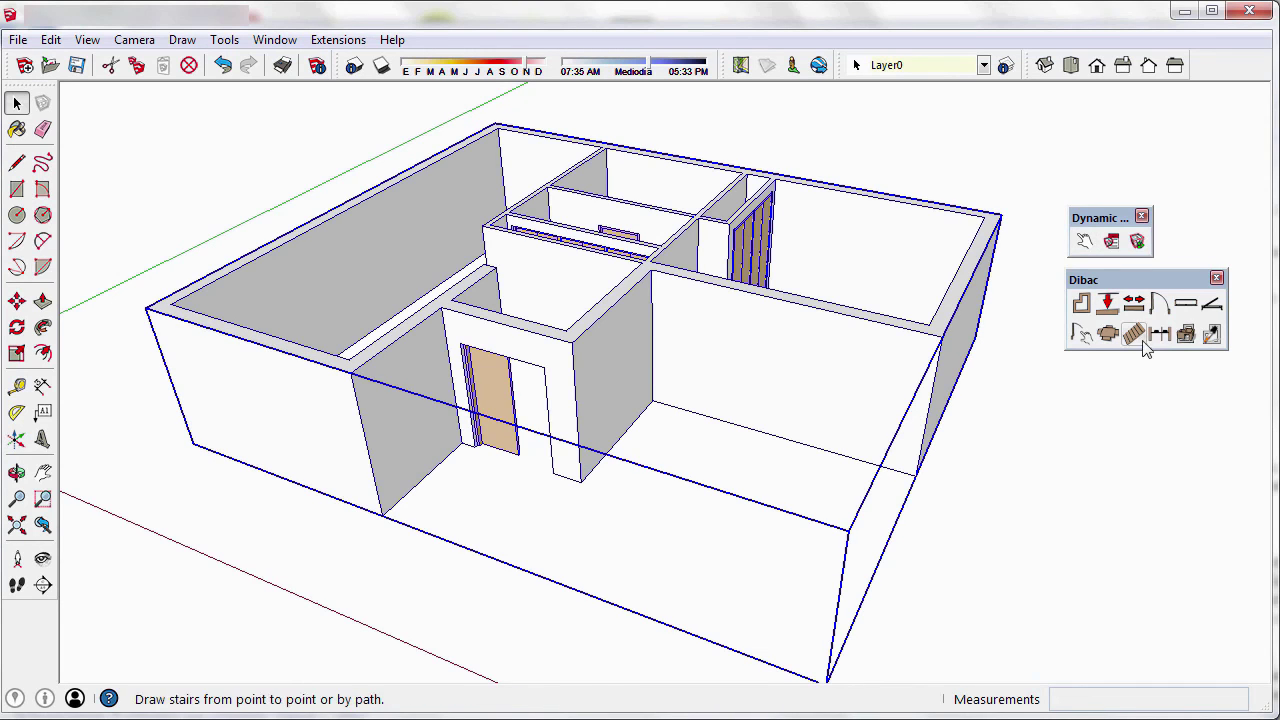
pyautogui.click(1187, 337)
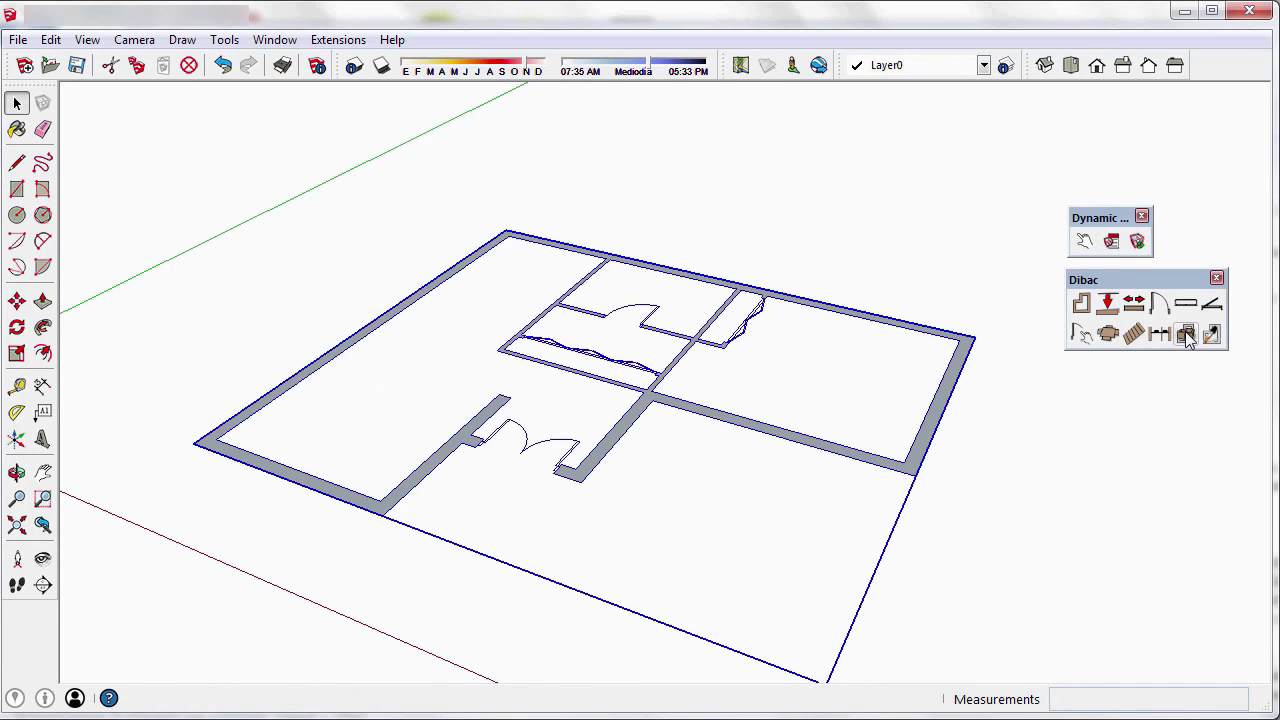
pyautogui.click(1016, 482)
pyautogui.moveTo(740, 430); pyautogui.dragTo(698, 417, button='middle')
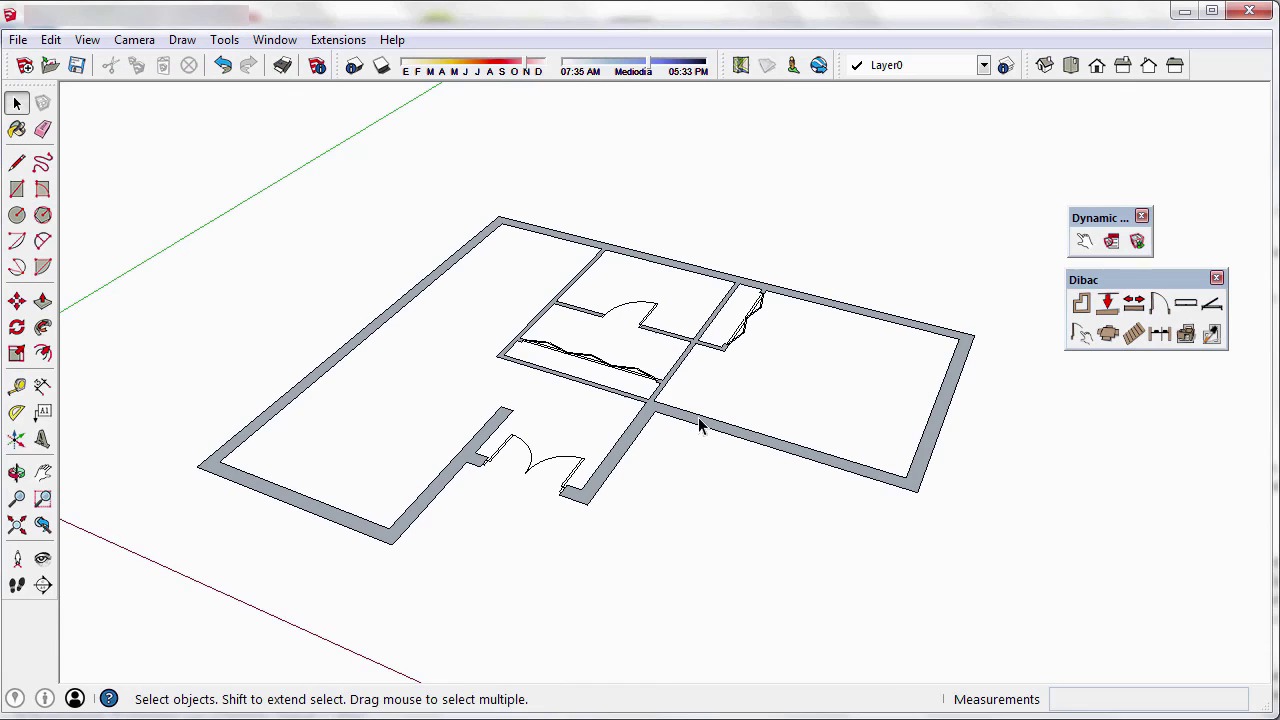